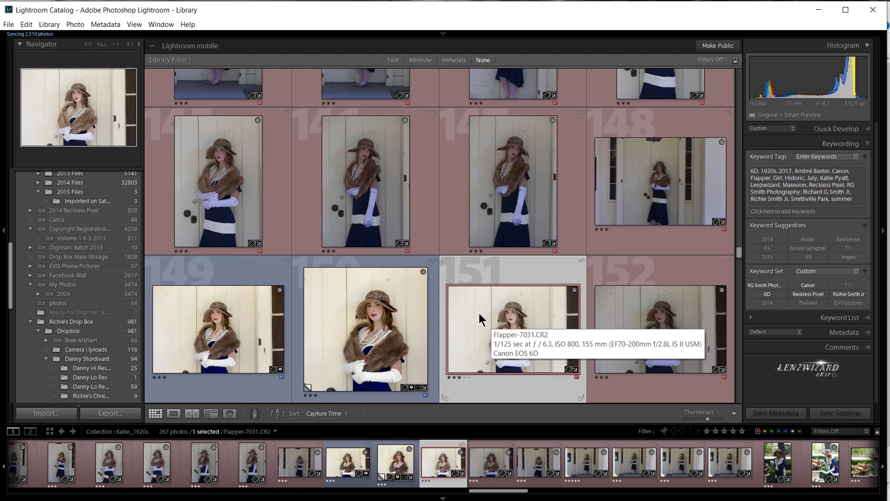
Open the photo Flapper-7031.CR2 from the Library grid in the Develop module.
double_click(479, 313)
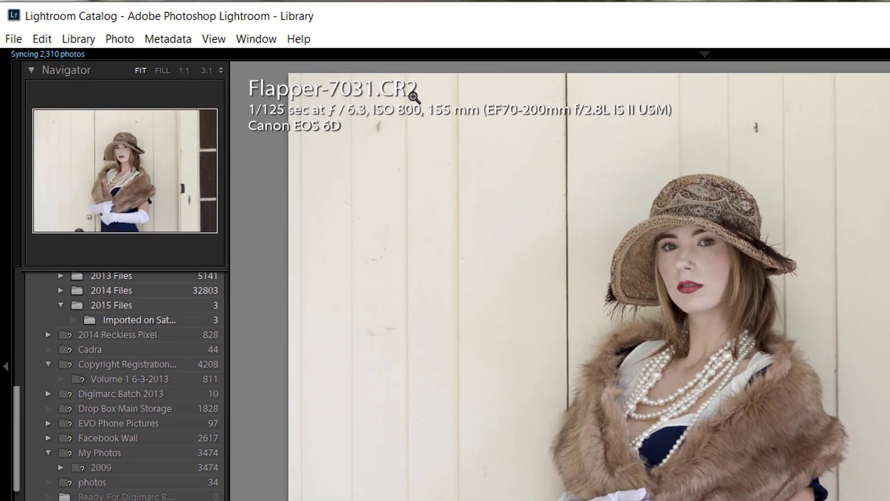
mouse_move(702, 54)
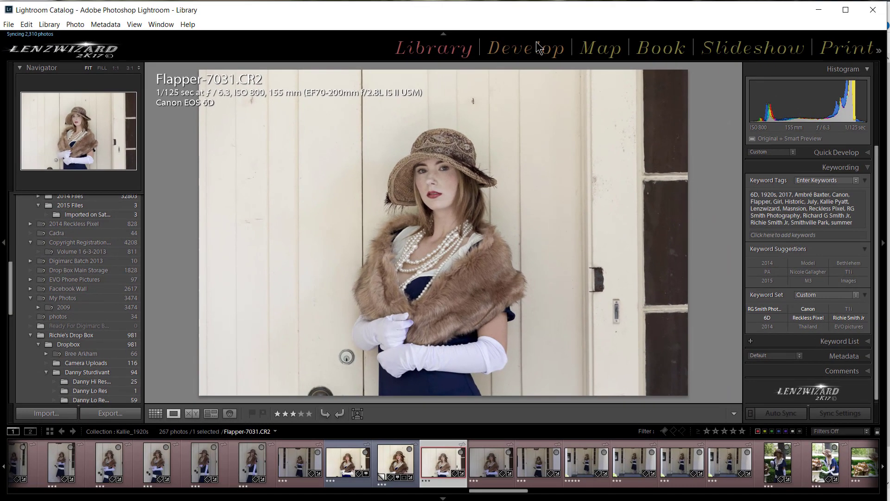
left_click(841, 77)
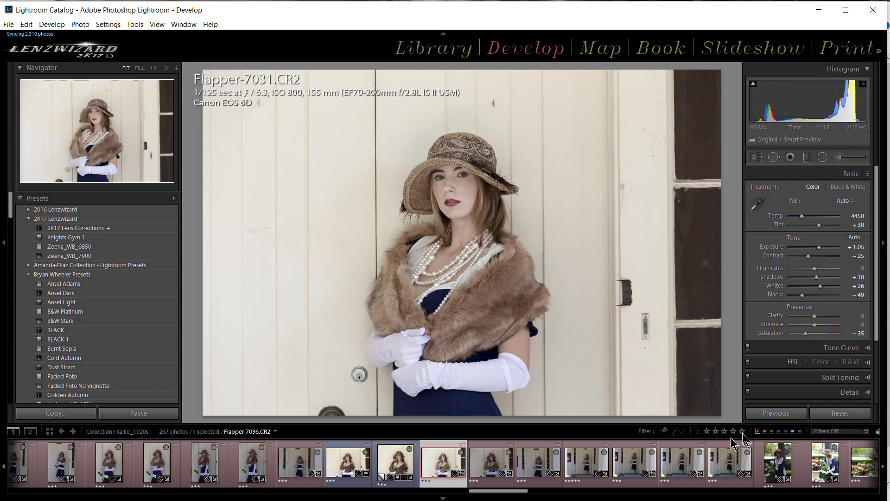
Reset the develop settings of Flapper-7031.CR2 and undo the reset, twice, to compare the original with the edit.
left_click(839, 413)
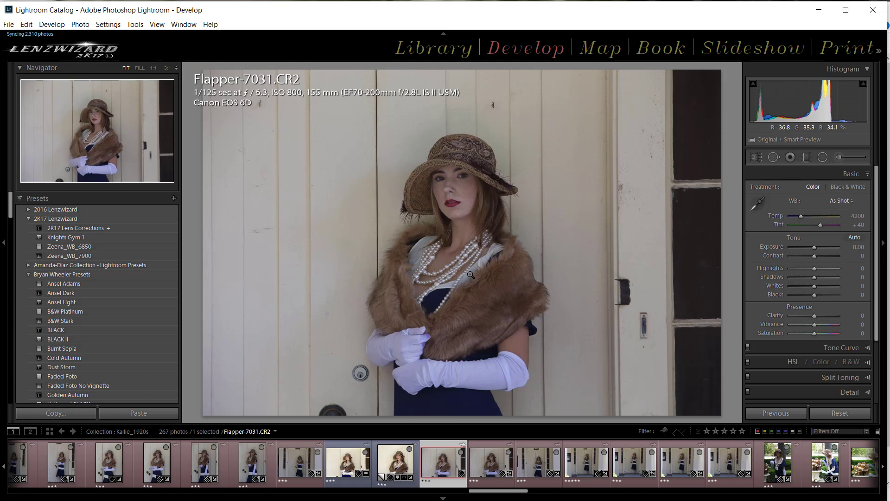
key("ctrl+z")
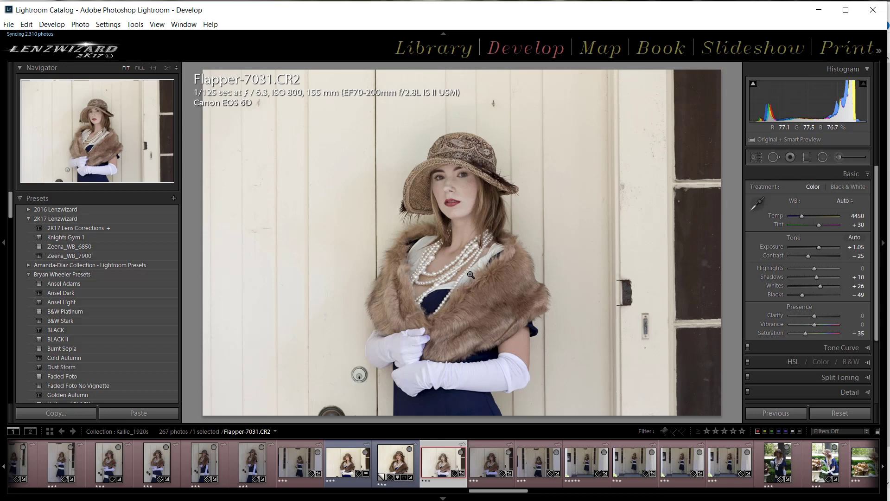
left_click(818, 412)
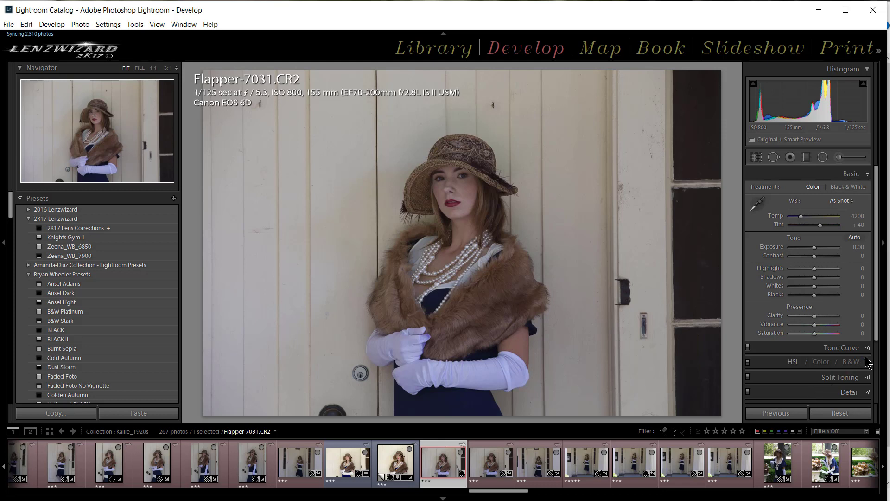
key("ctrl+z")
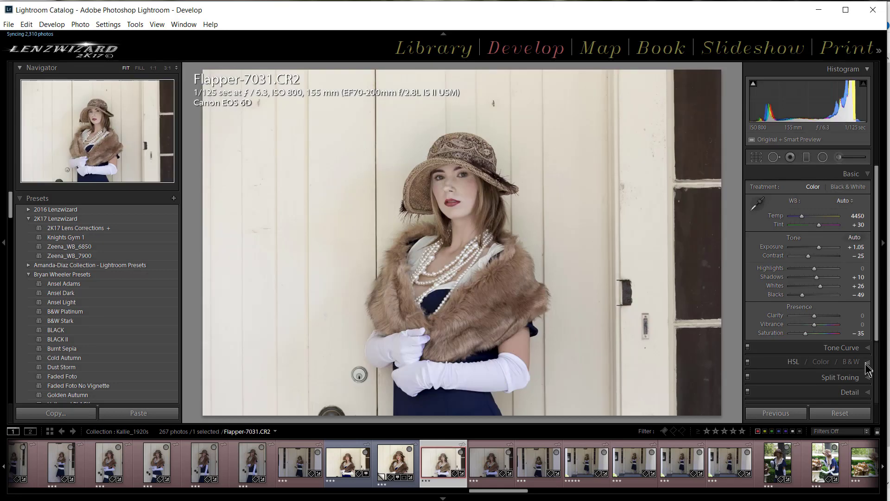
View Flapper-7031-Edit.tif Copy 1 and Flapper-7031-Edit.tif for comparison, and return to Flapper-7031.CR2.
left_click(387, 451)
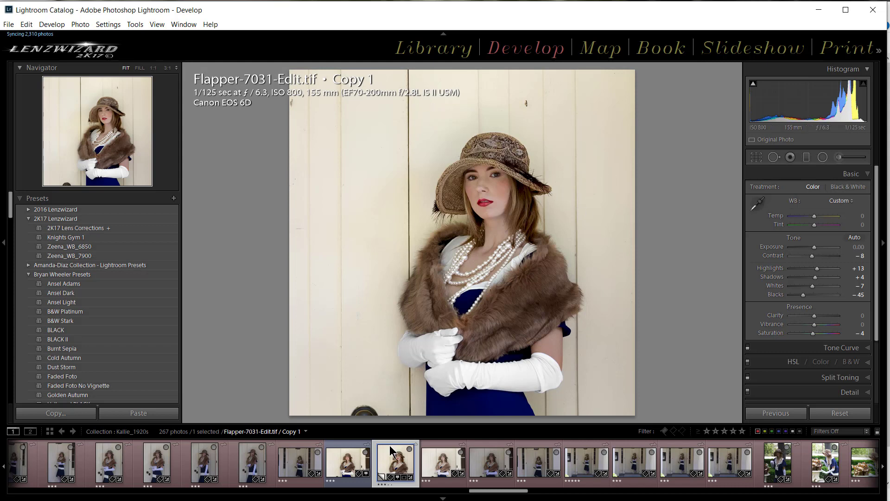
left_click(347, 458)
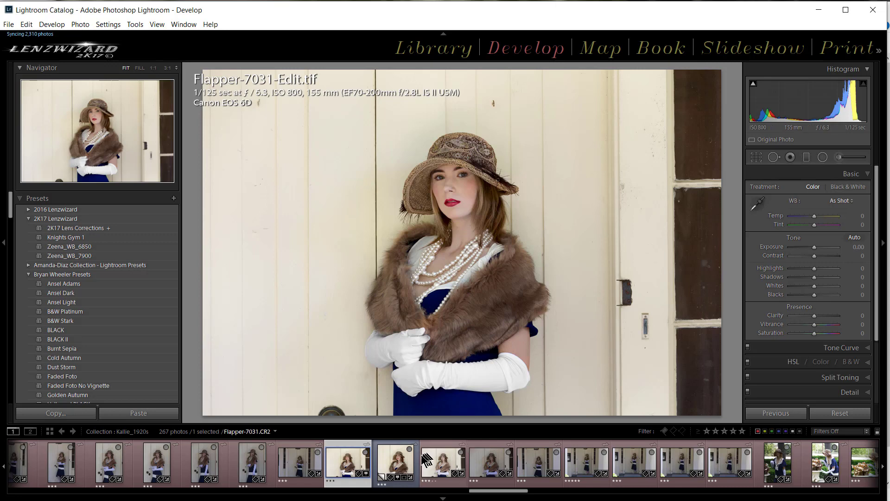
left_click(444, 450)
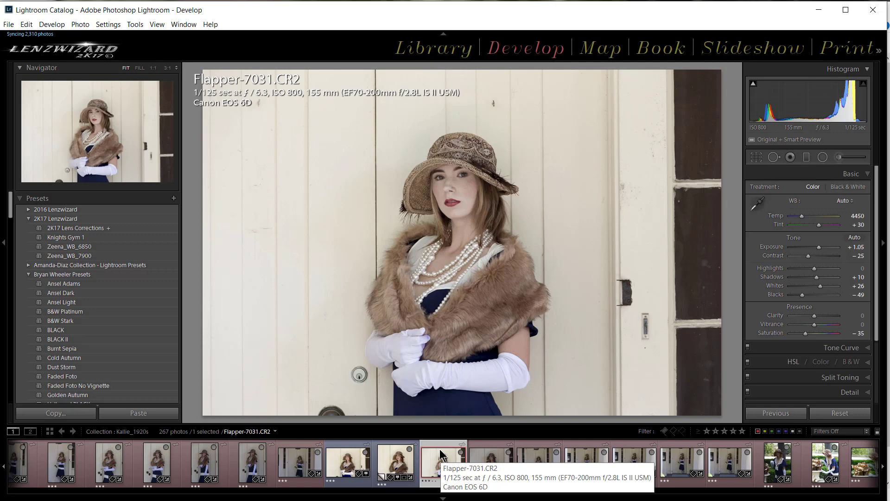
Open the photo import window, choose My Book (K:) as the destination, check the second-copy location, and cancel the import.
key("g")
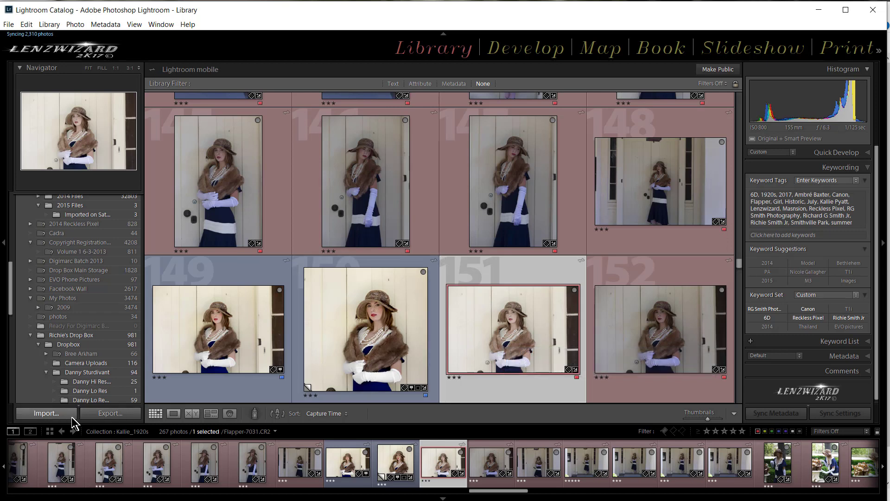
left_click(47, 412)
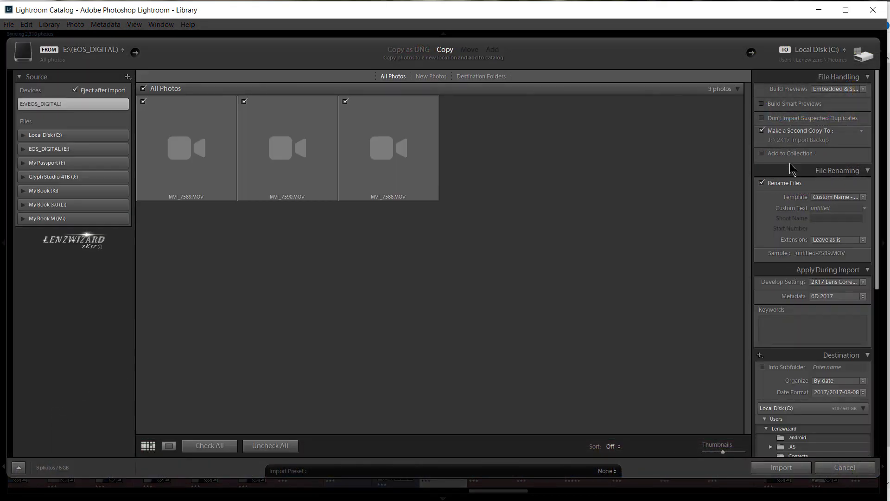
left_click(820, 58)
left_click(807, 139)
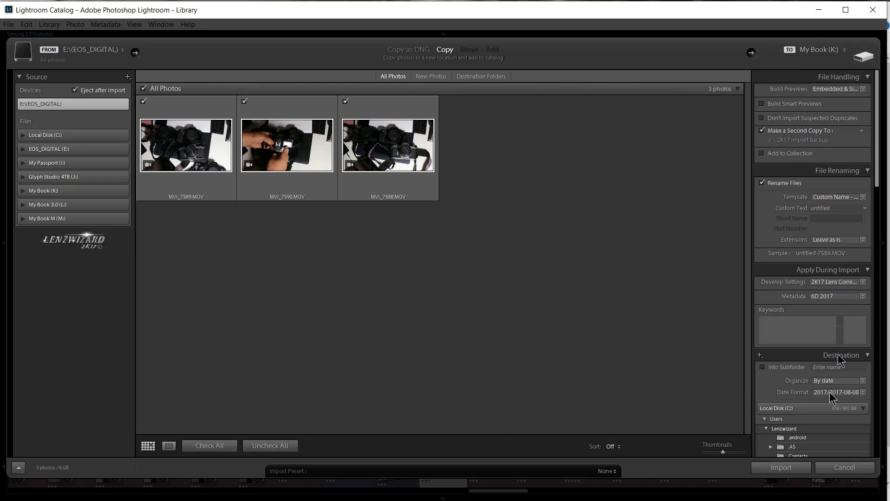
left_click(837, 468)
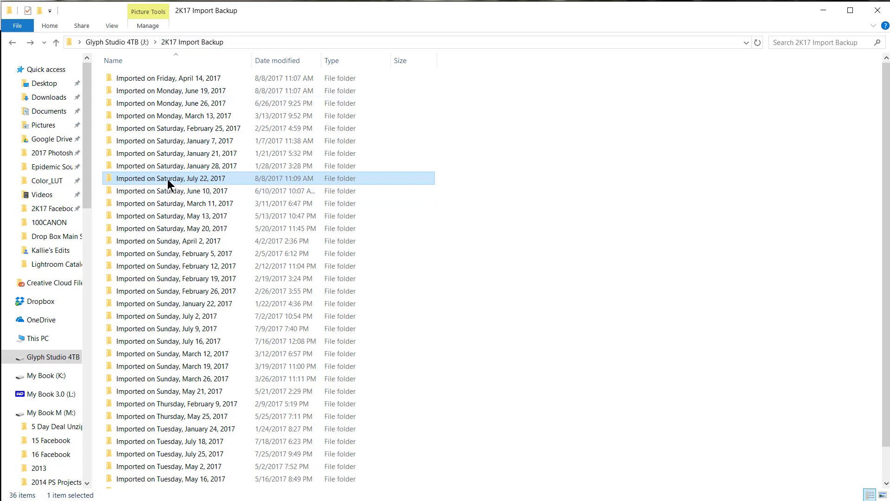
Switch to File Explorer and open the "Imported on Saturday, July 22, 2017" folder inside 2K17 Import Backup.
mouse_move(167, 184)
mouse_move(139, 182)
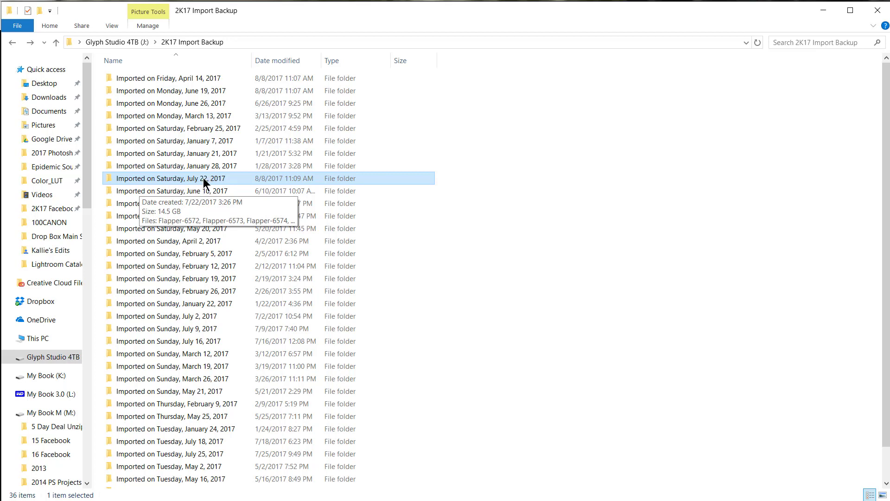
double_click(231, 178)
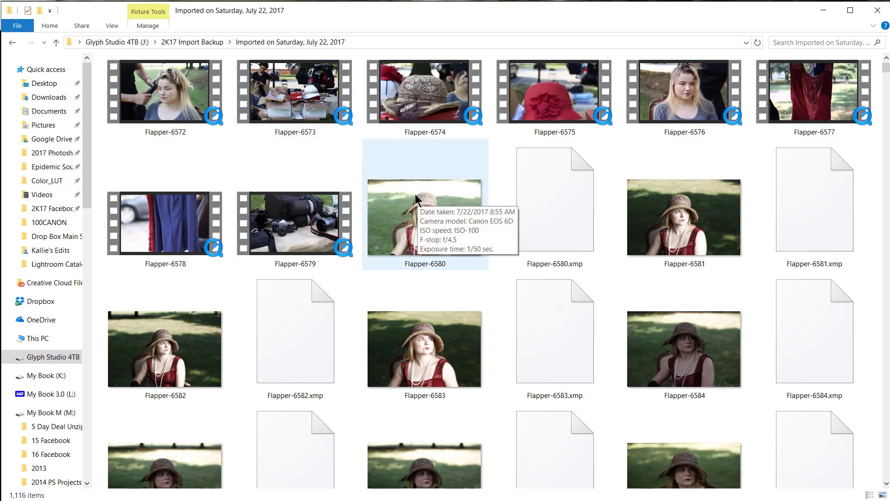
Find and select Flapper-7031 among the backup files, and go back to the 2K17 Import Backup folder.
scroll(416, 199, "down", 5)
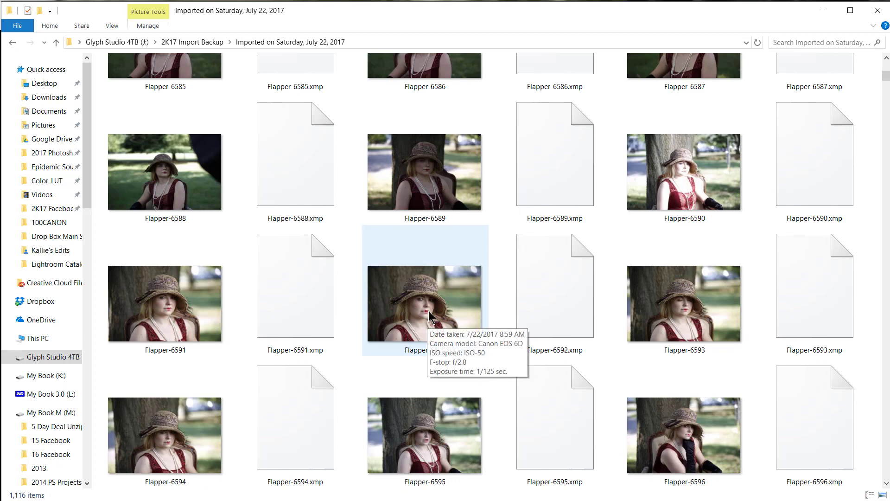
scroll(431, 317, "down", 20)
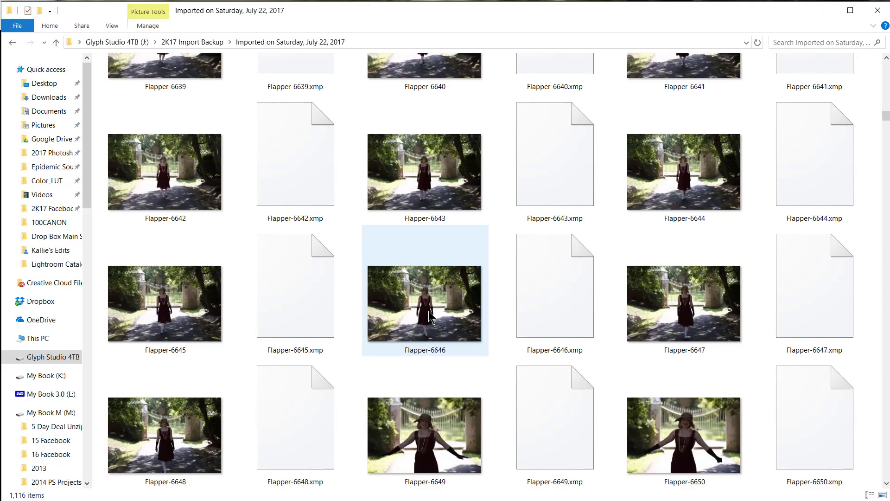
scroll(431, 317, "down", 20)
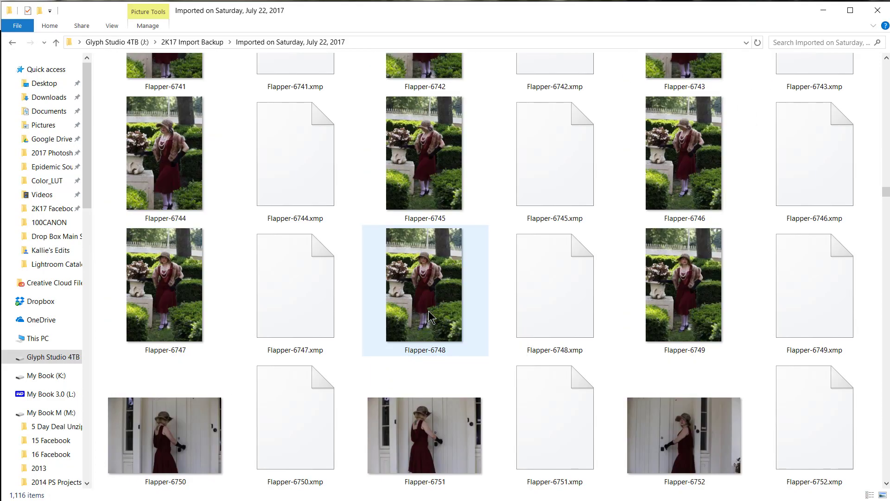
scroll(429, 314, "down", 20)
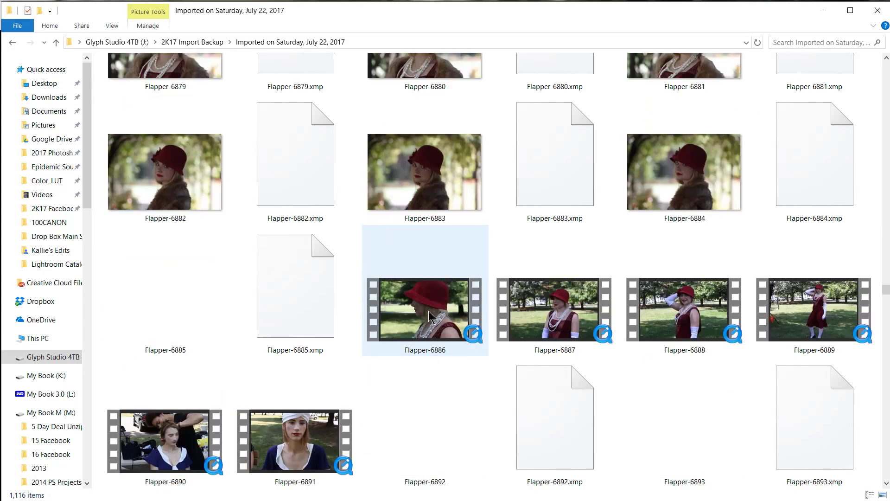
scroll(430, 314, "up", 5)
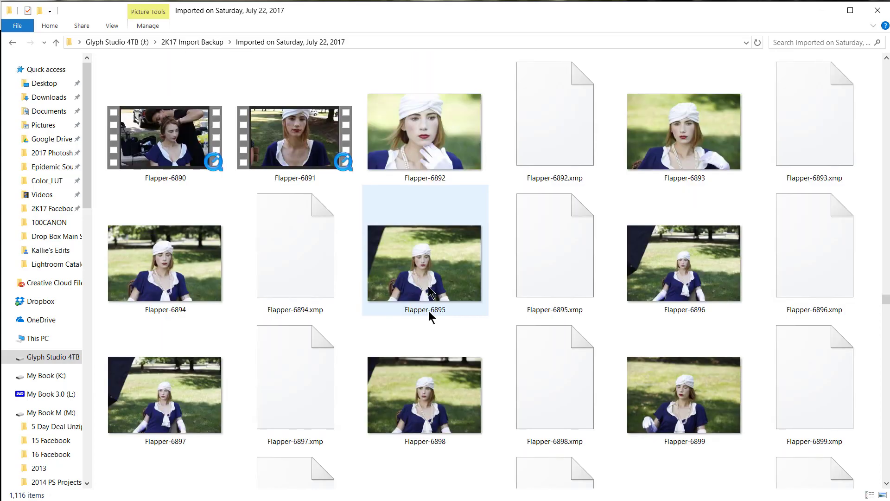
scroll(438, 292, "down", 20)
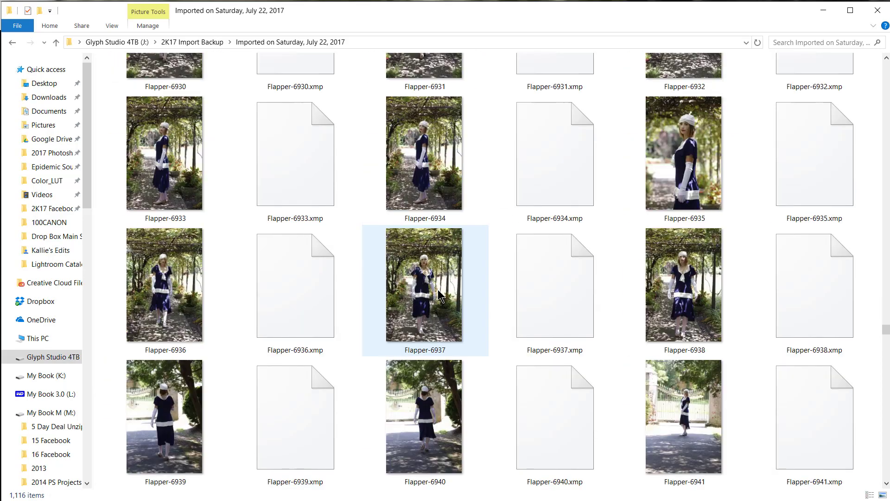
scroll(438, 295, "down", 15)
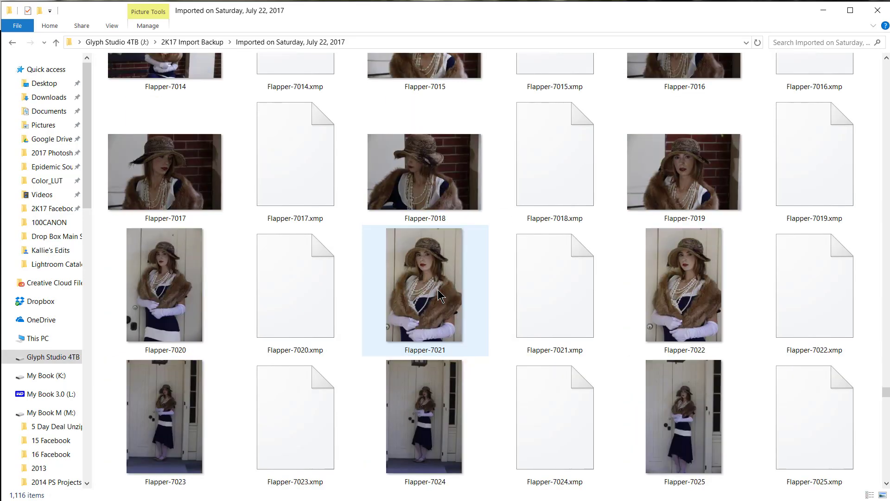
scroll(439, 296, "down", 5)
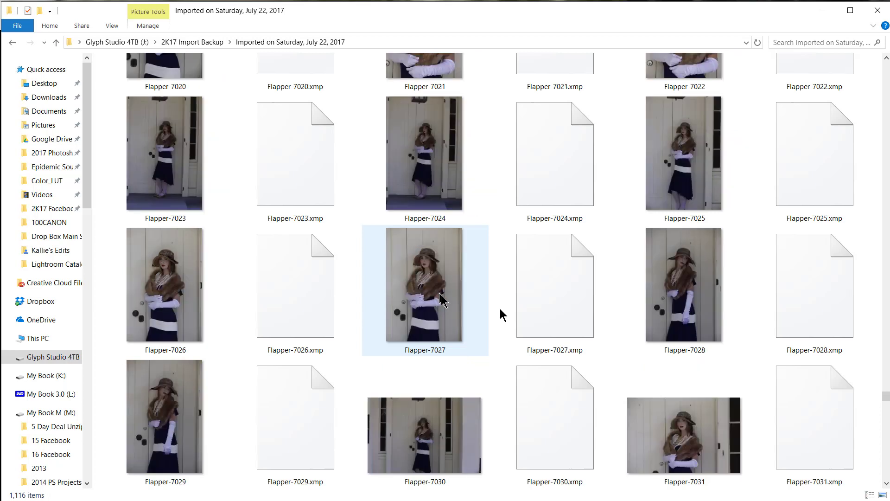
left_click(701, 455)
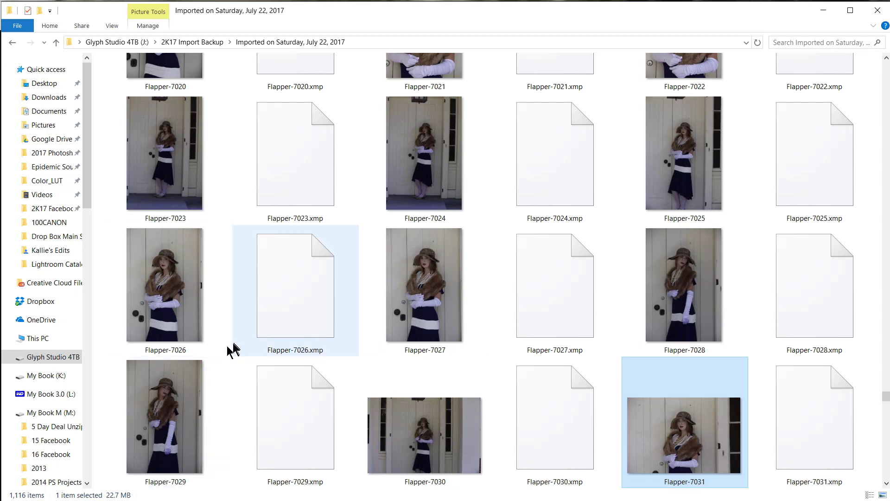
key("alt+Left")
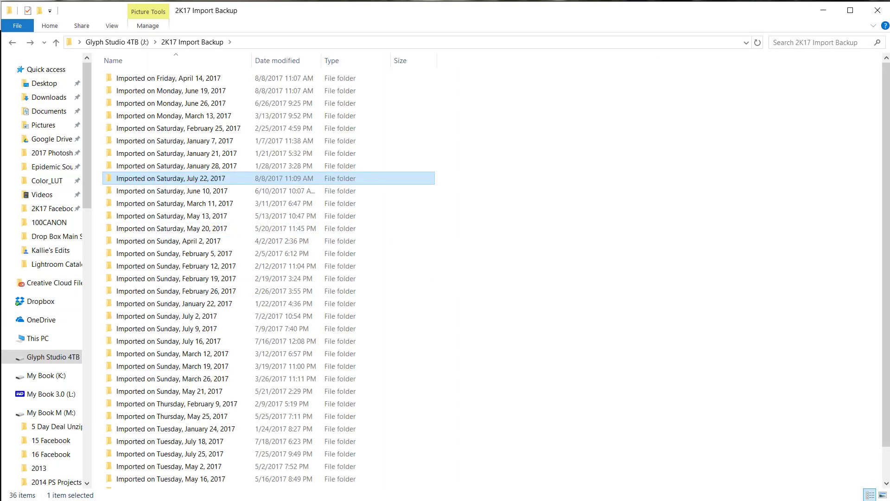
Switch back to Lightroom and show the July 22, 2017 folder under 2K17 Import Backup on Glyph Studio 4TB (J:).
key("alt+Tab")
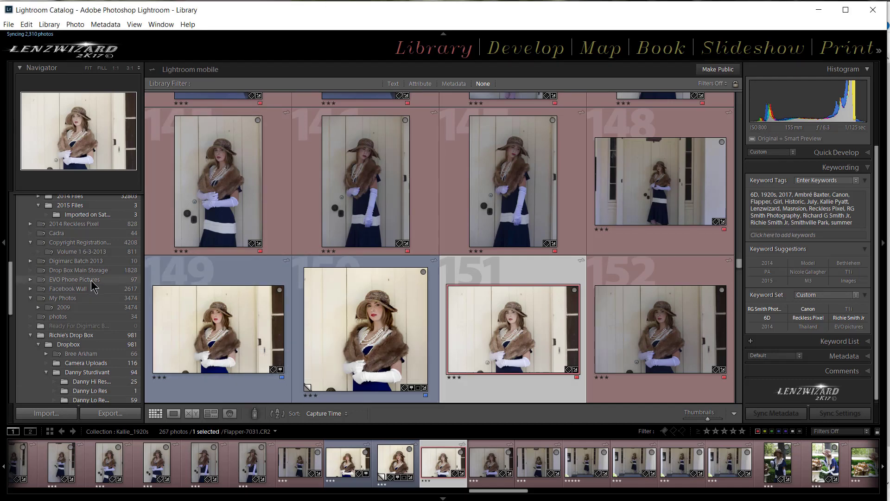
scroll(91, 286, "up", 10)
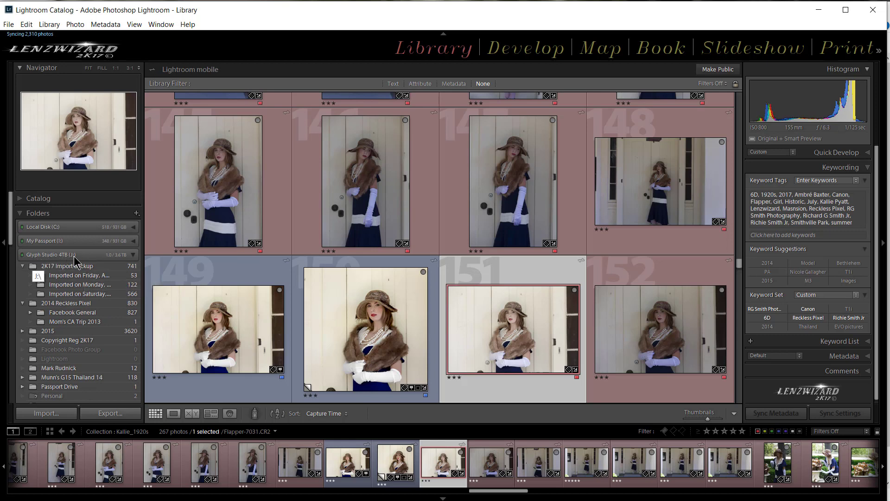
left_click(79, 295)
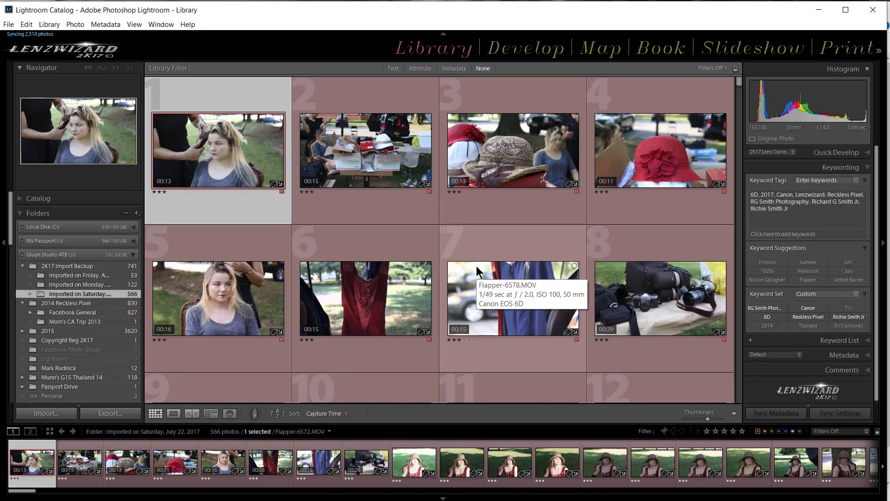
Find Flapper-7031.CR2 in the July 22, 2017 backup folder and open it in Loupe view.
scroll(476, 266, "down", 5)
scroll(477, 265, "down", 20)
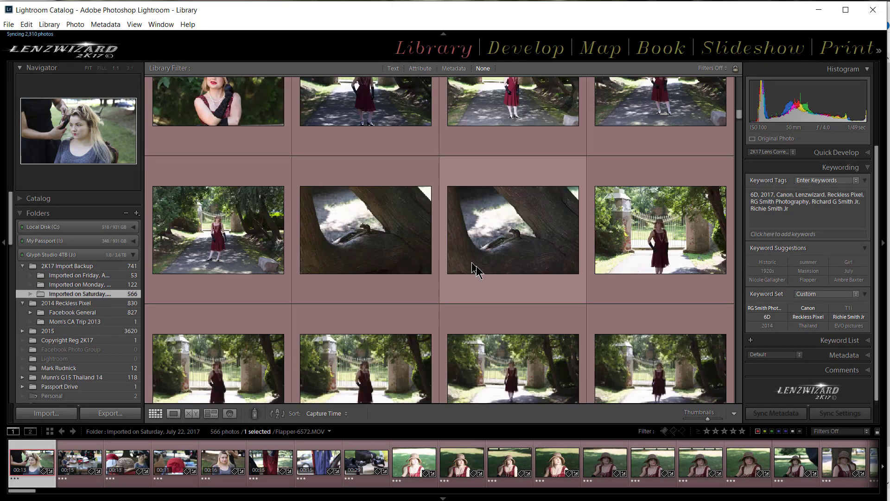
scroll(476, 269, "down", 20)
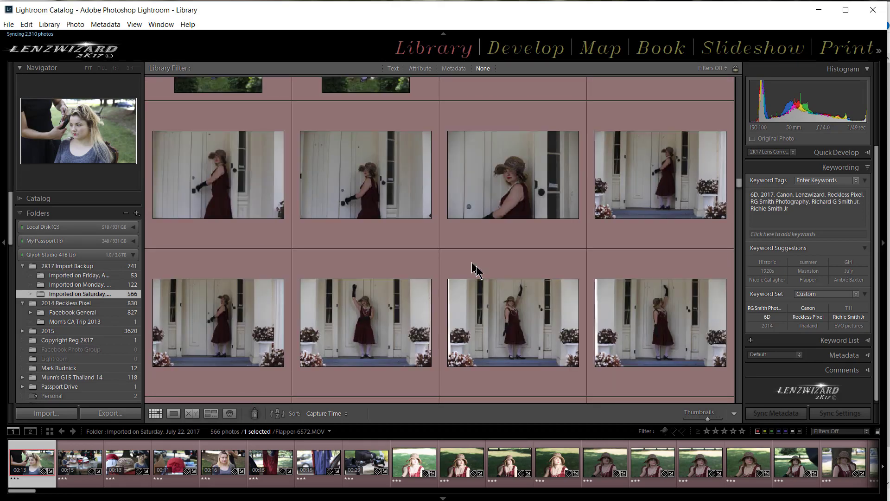
scroll(476, 269, "down", 20)
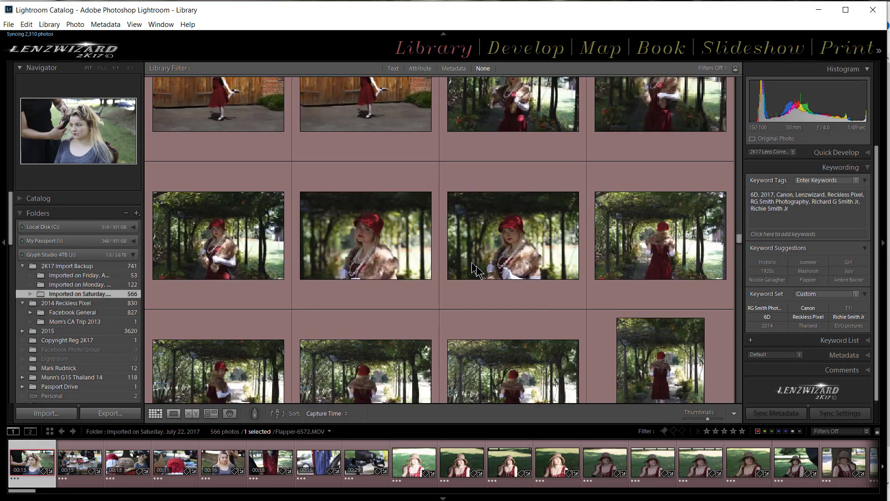
scroll(665, 293, "down", 20)
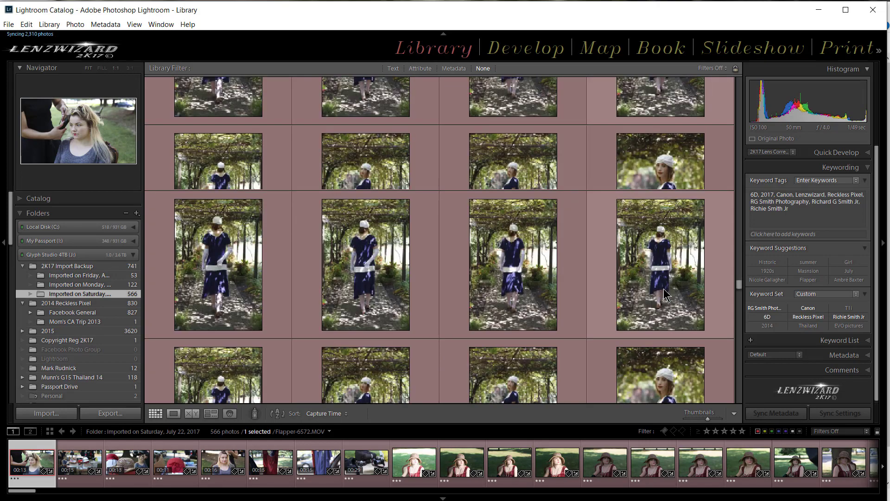
scroll(609, 293, "down", 10)
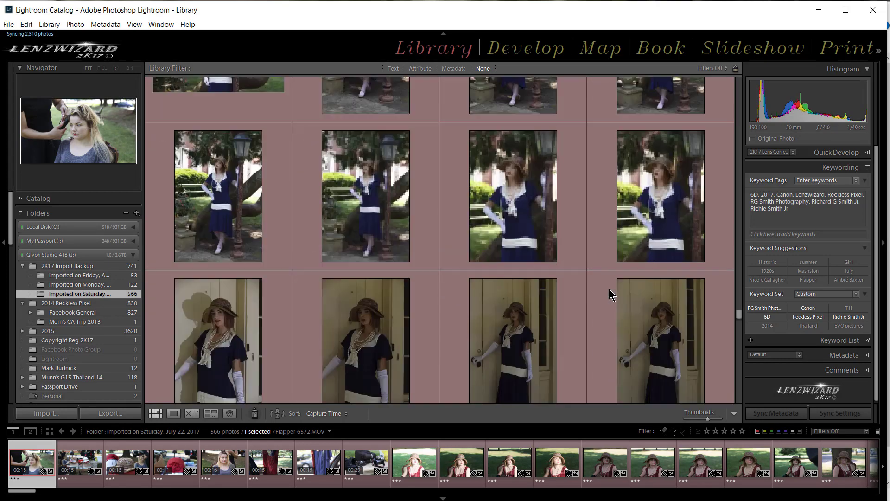
scroll(610, 293, "down", 8)
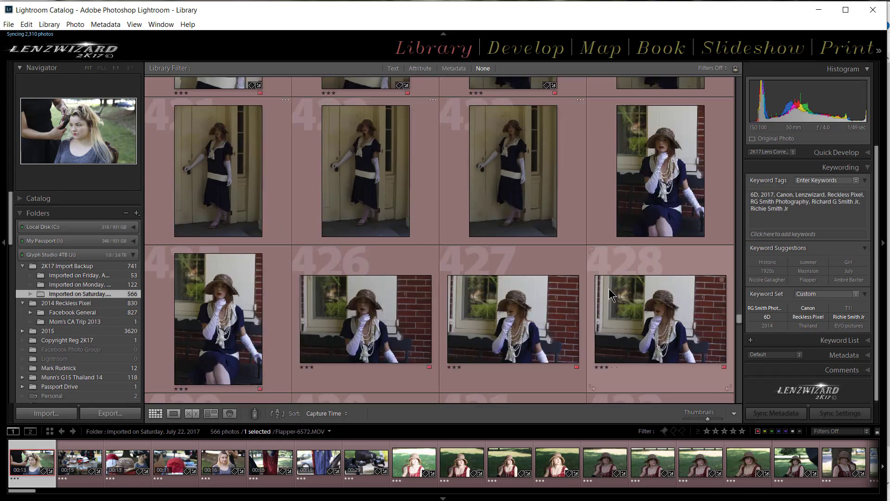
scroll(608, 291, "down", 6)
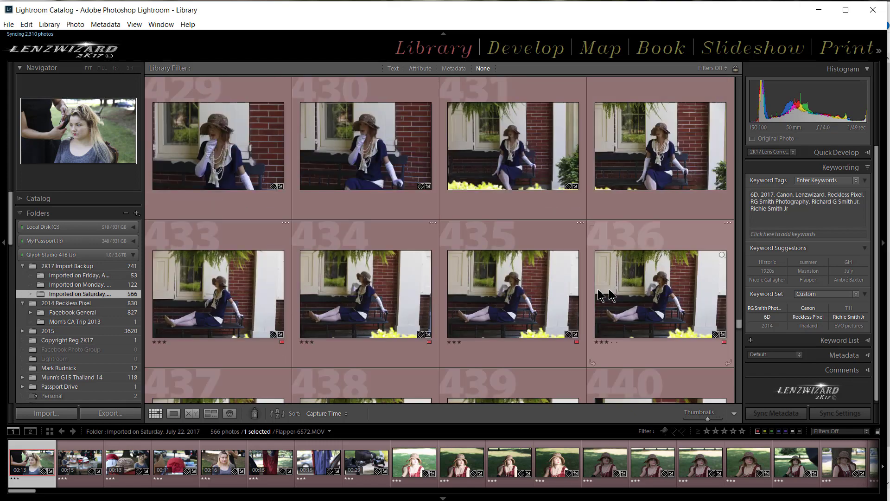
scroll(557, 289, "down", 6)
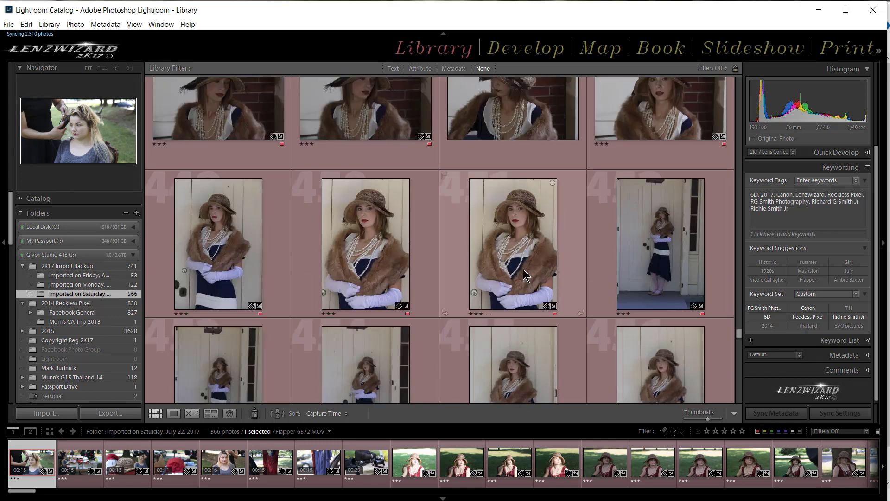
scroll(557, 287, "down", 3)
scroll(562, 301, "down", 2)
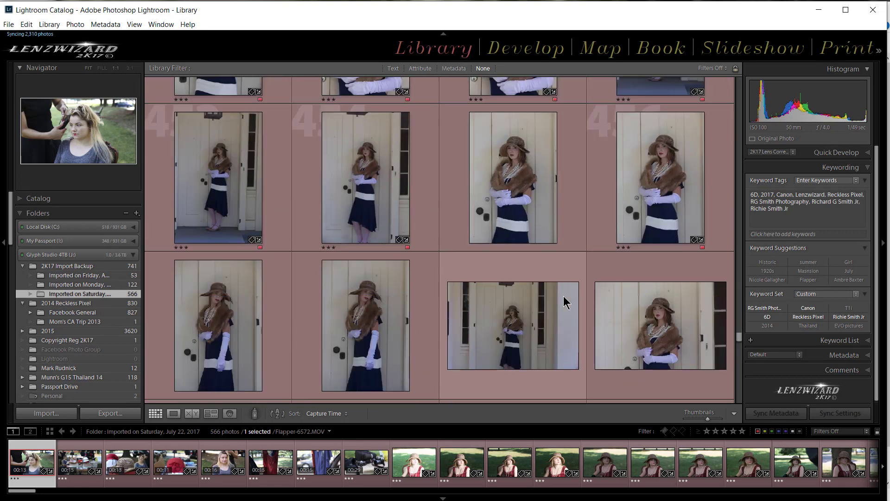
left_click(696, 341)
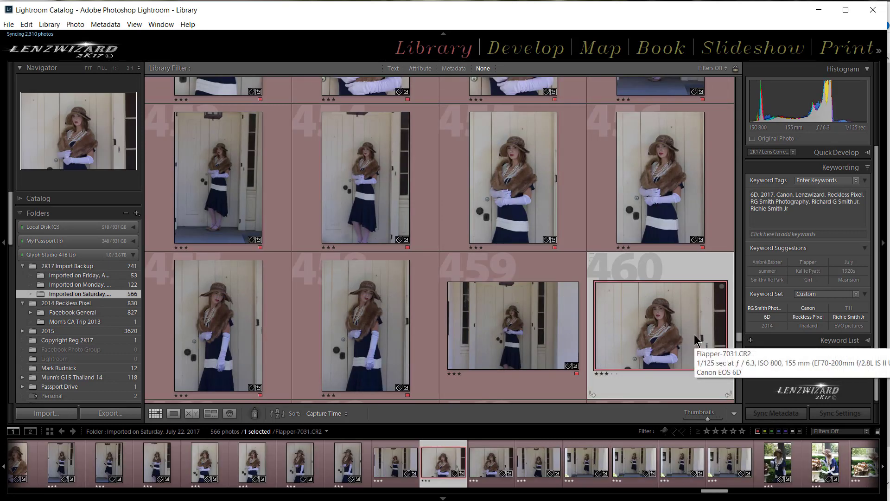
double_click(667, 324)
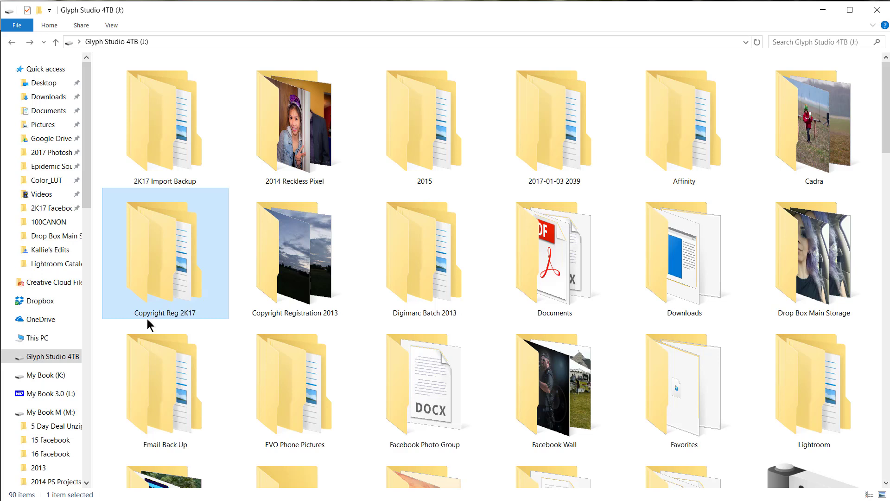
In File Explorer, open the Copyright Reg 2K17 folder on Glyph Studio 4TB (J:) and select its Copyright Ready for Zip subfolder.
mouse_move(152, 319)
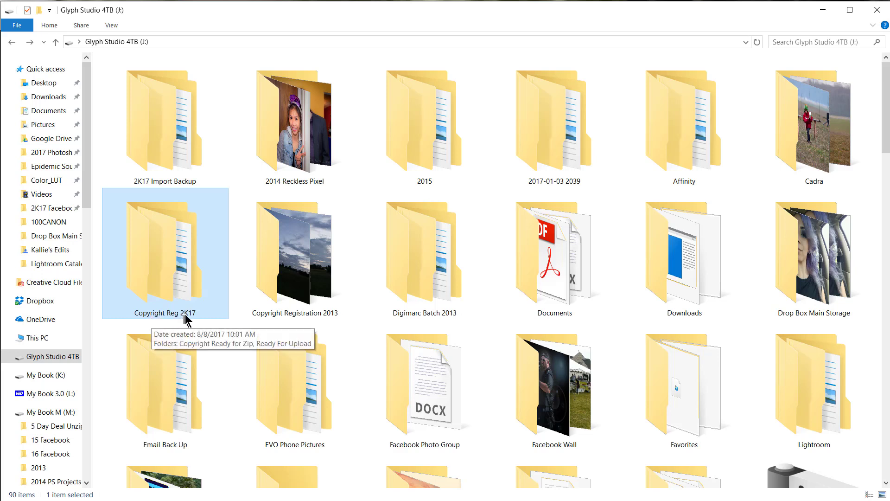
double_click(180, 246)
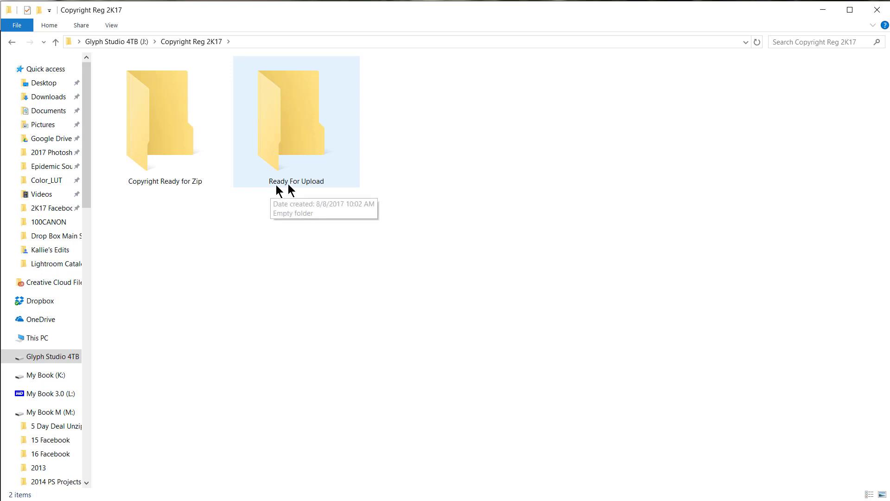
left_click(149, 149)
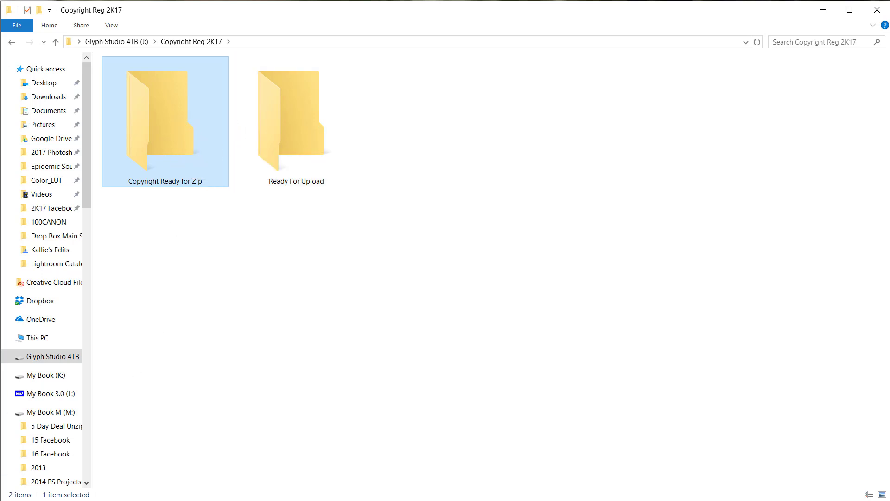
Switch back to Lightroom and set the export folder for Flapper-7031 to J:\Copyright Reg 2K17\Copyright Ready for Zip.
key("alt+Tab")
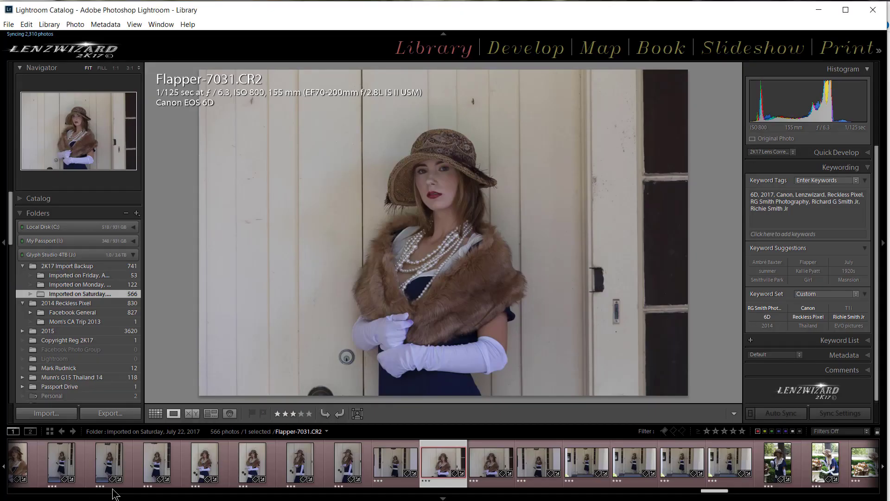
key("ctrl+shift+e")
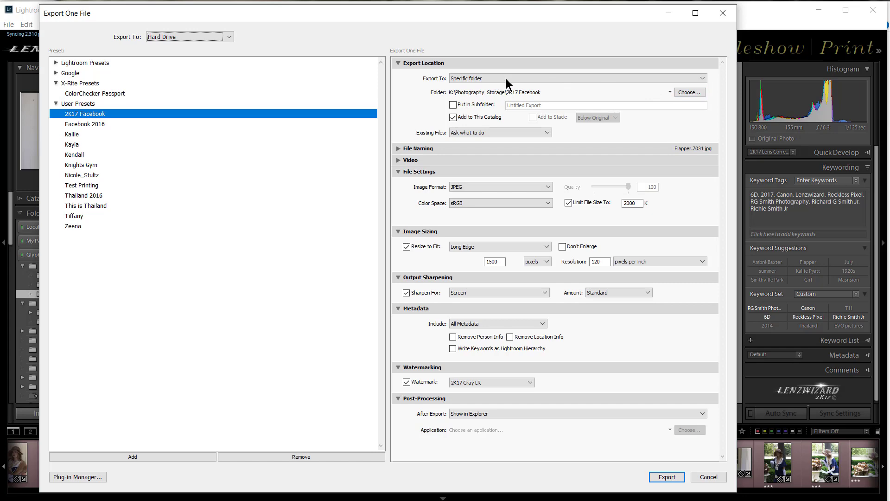
left_click(695, 94)
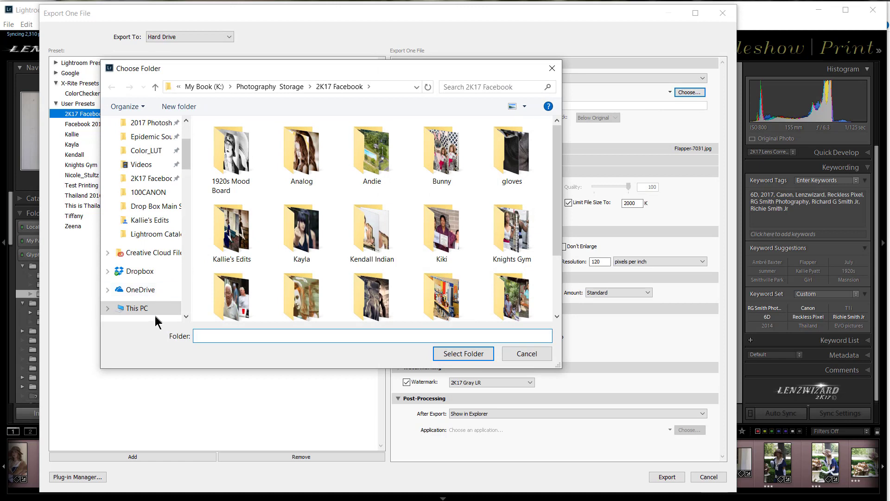
scroll(150, 310, "down", 1)
left_click(148, 297)
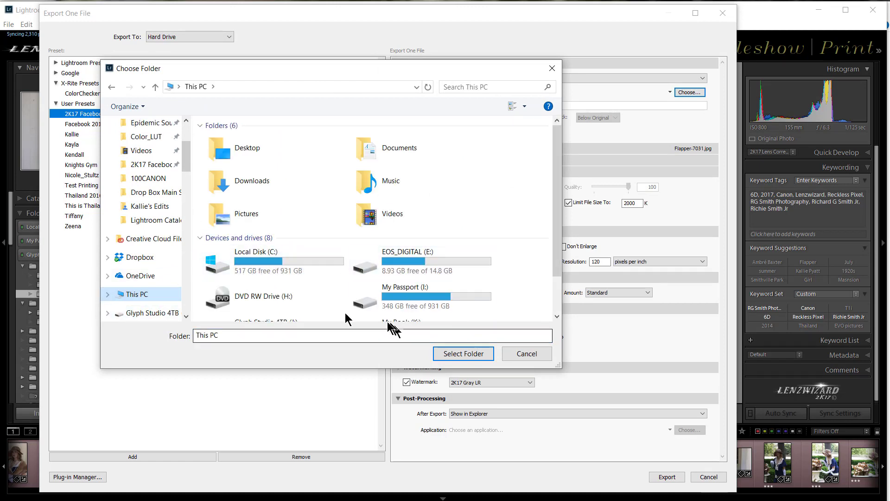
scroll(348, 281, "down", 2)
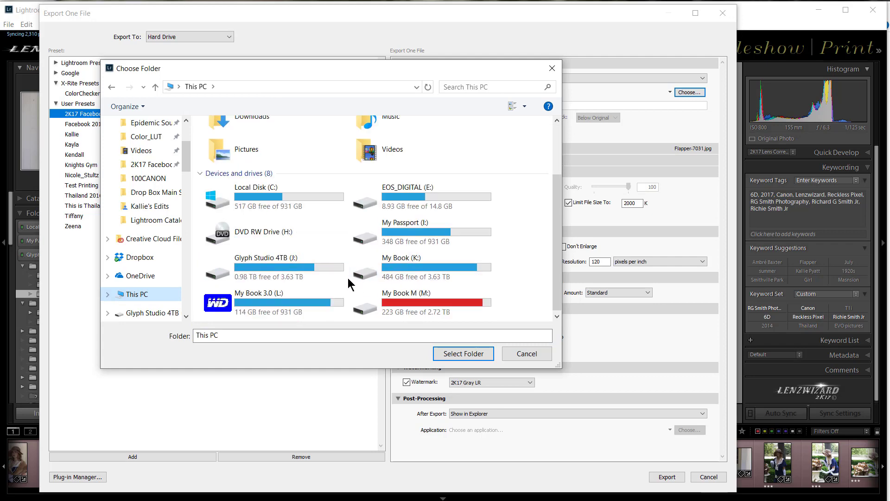
double_click(315, 263)
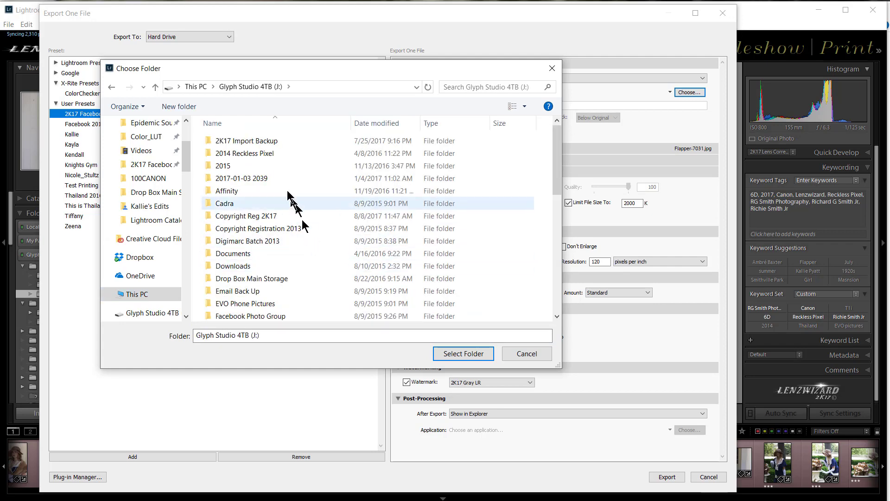
double_click(244, 216)
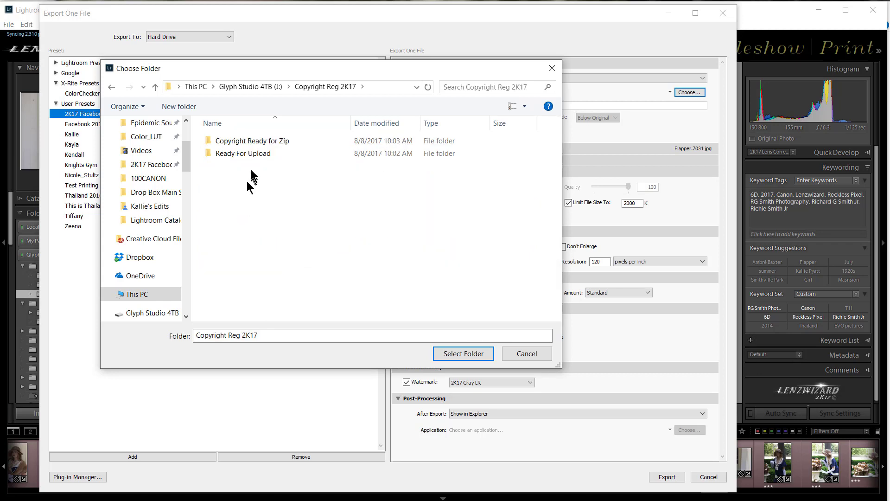
left_click(252, 140)
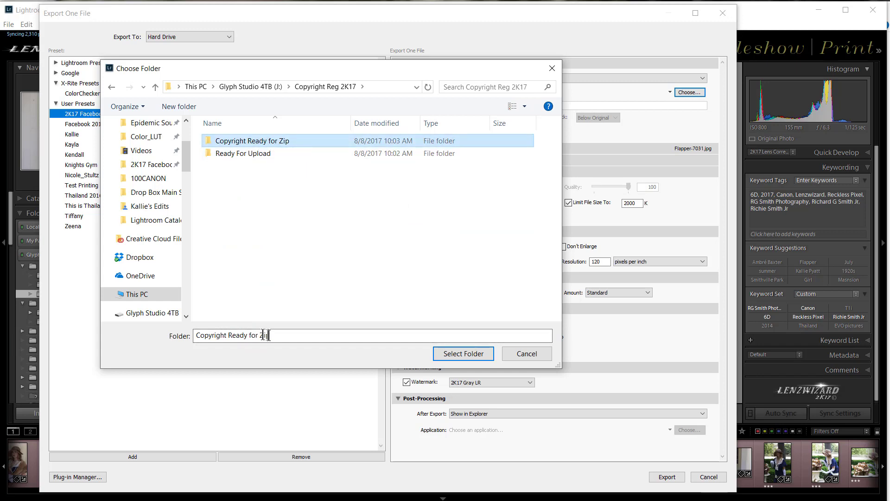
left_click(469, 352)
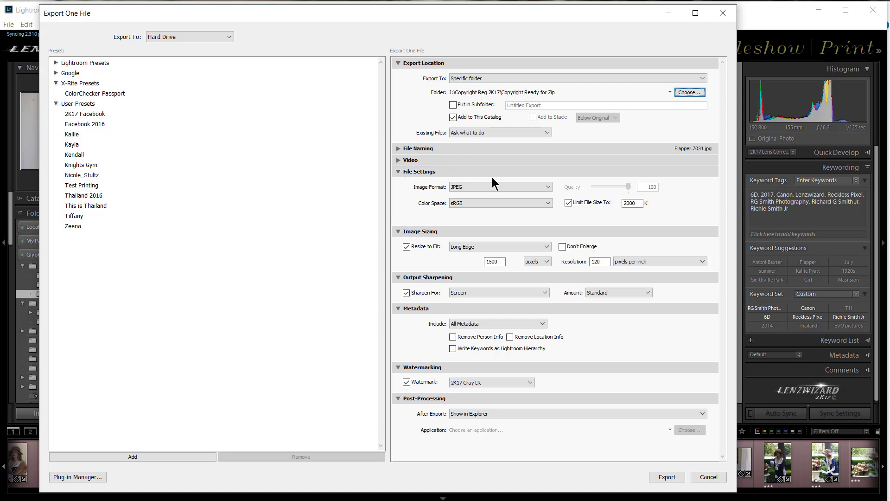
Limit the exported file size to 800 K and resize the long edge to 600 pixels at 72 pixels per inch.
double_click(638, 203)
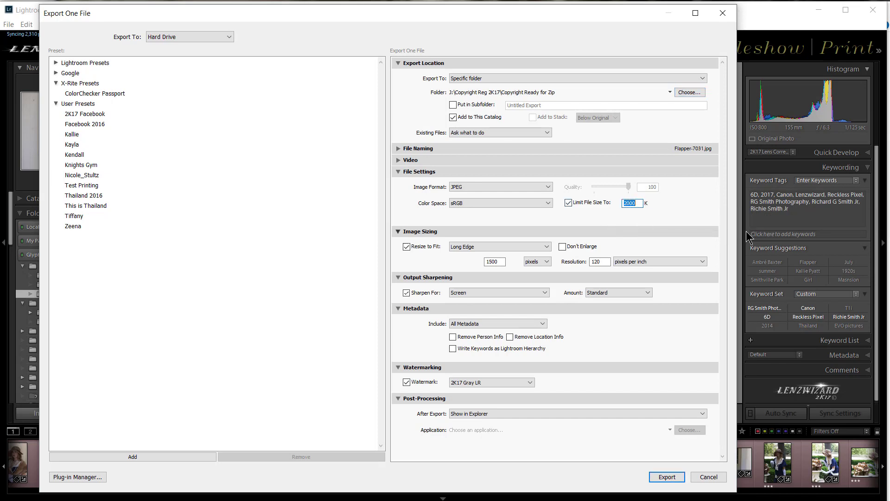
type("800")
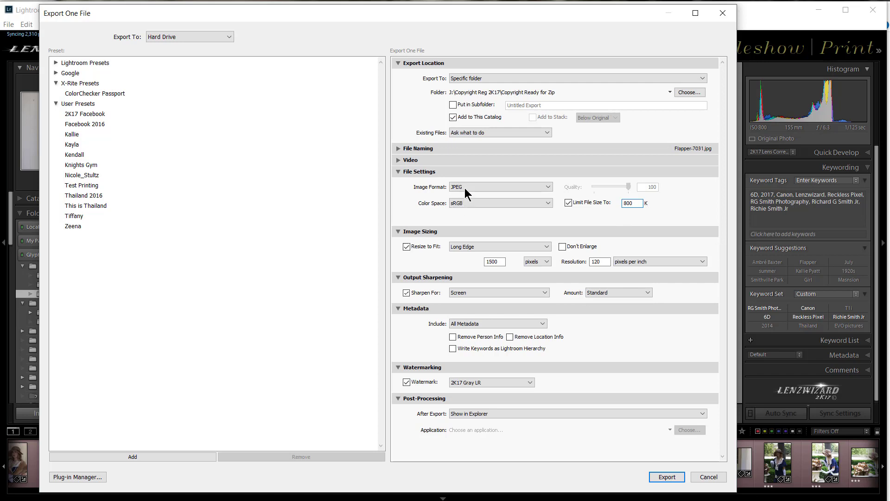
left_click(406, 247)
left_click(500, 261)
type("600")
left_click(606, 262)
type("72")
left_click(617, 235)
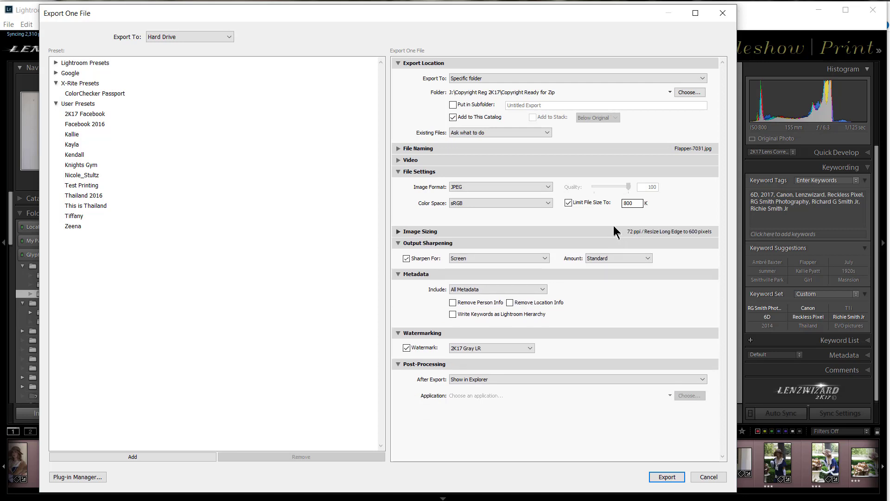
left_click(613, 230)
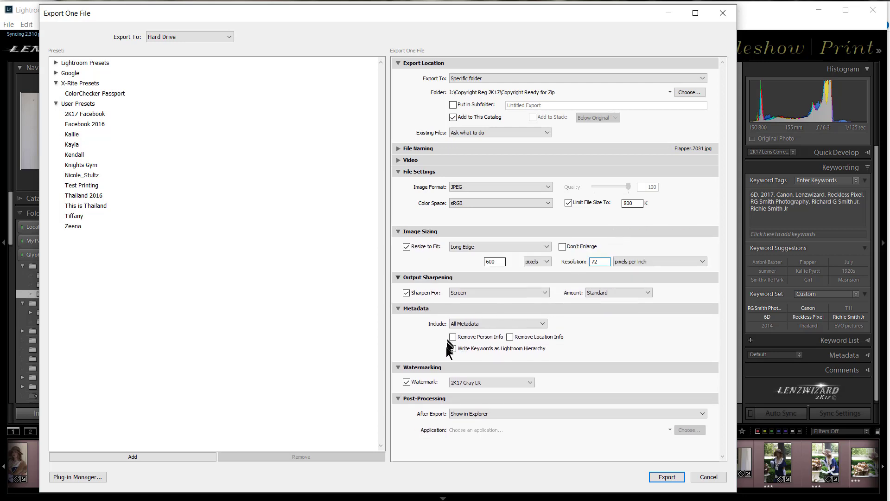
Turn off the watermark and save the export settings as a user preset named Copyright 2K17.
left_click(406, 382)
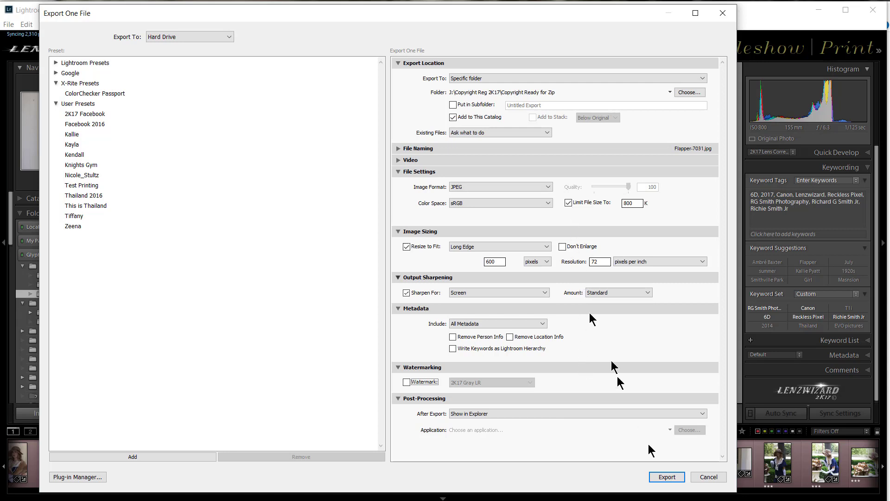
left_click(132, 457)
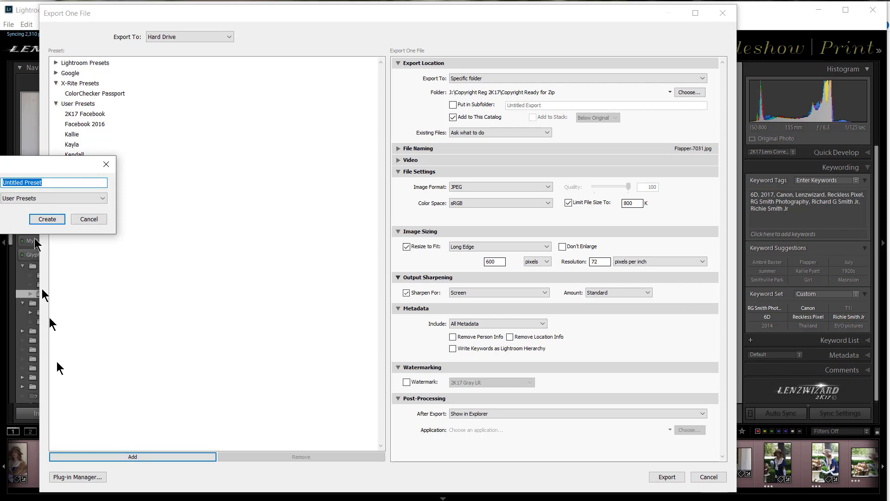
left_click_drag(52, 165, 341, 187)
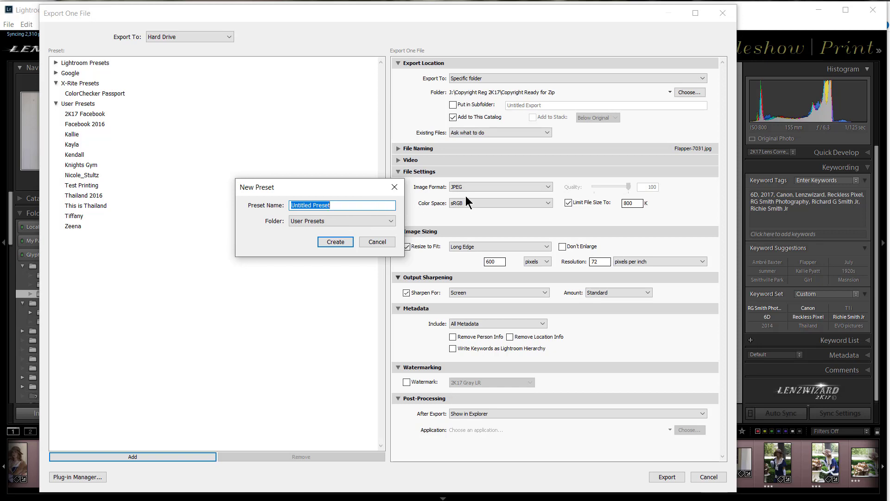
type("Copyright 2K17")
left_click(335, 241)
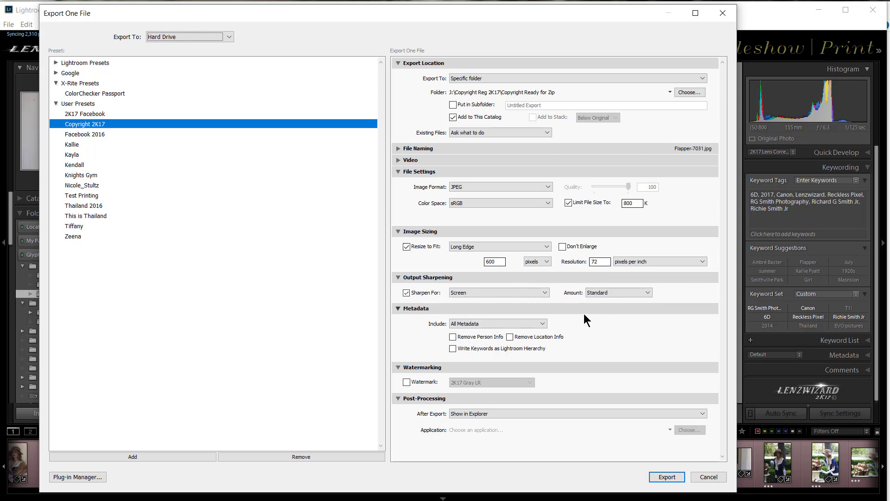
Export Flapper-7031 and open the exported image from the Copyright Ready for Zip folder.
left_click(666, 476)
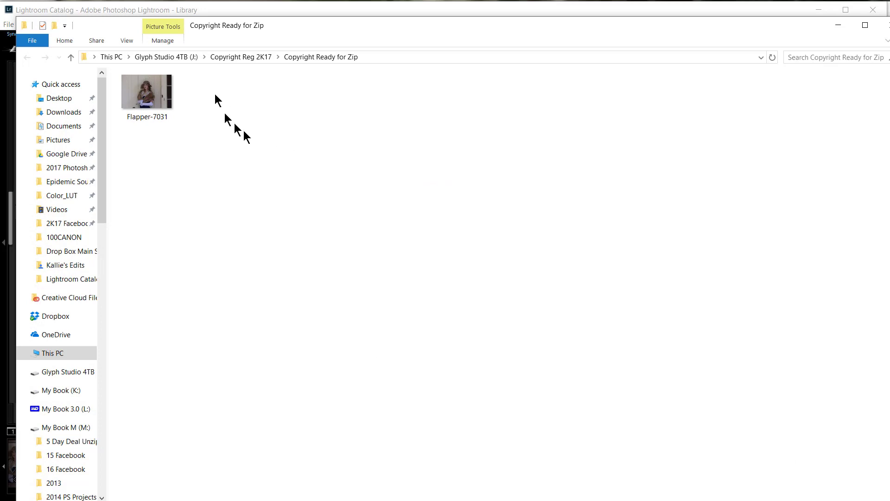
double_click(148, 93)
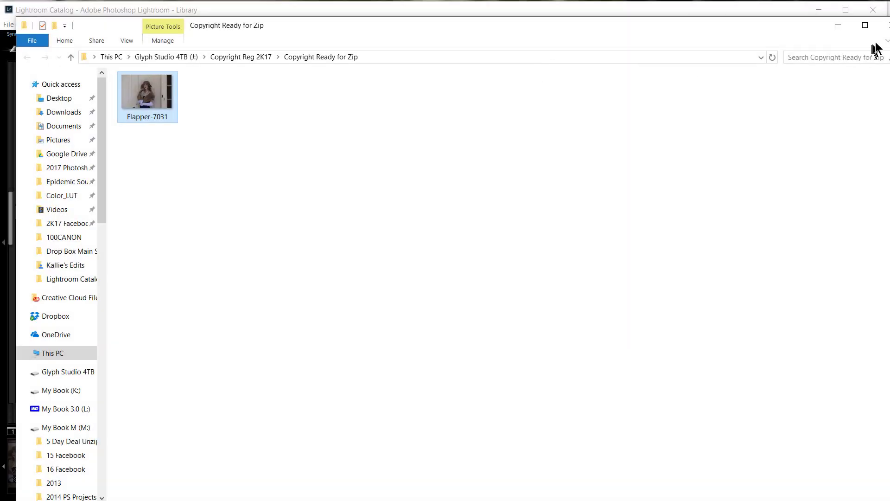
Close the Copyright Ready for Zip folder window and return the Lightroom library to Grid view.
left_click(885, 25)
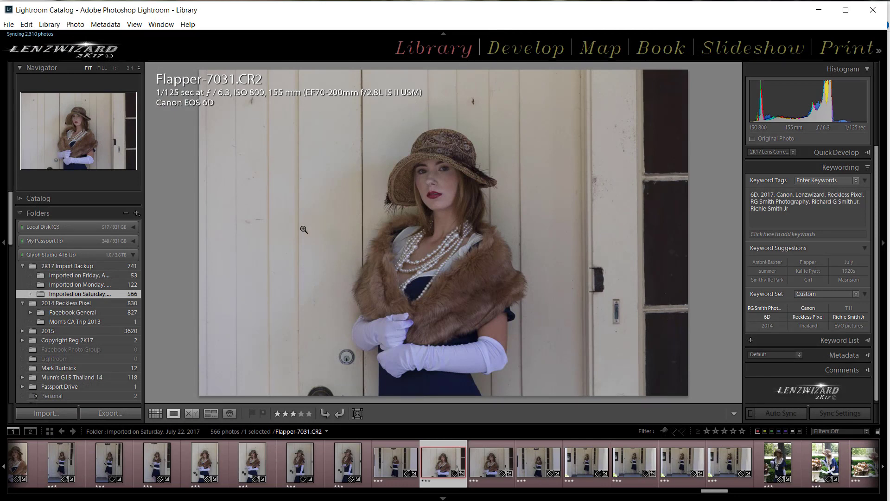
left_click(160, 417)
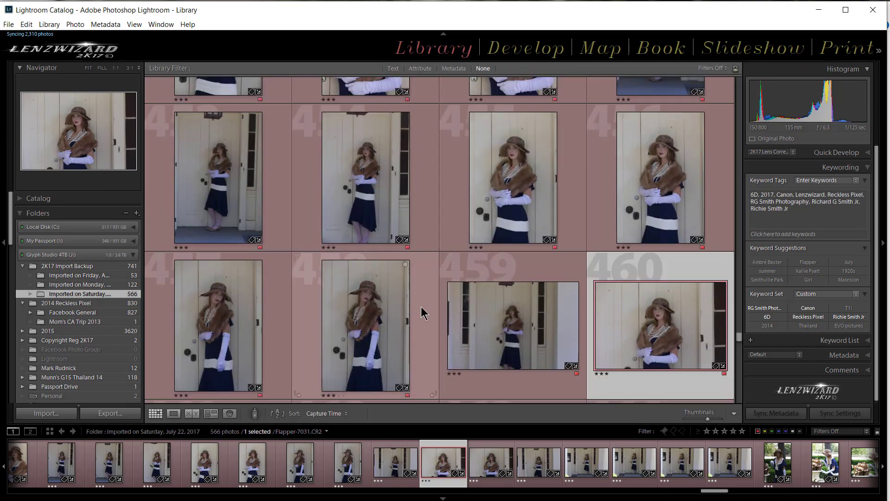
Select all photos in the Imported on Saturday folder, with photo 9 as the active one.
scroll(423, 313, "up", 15)
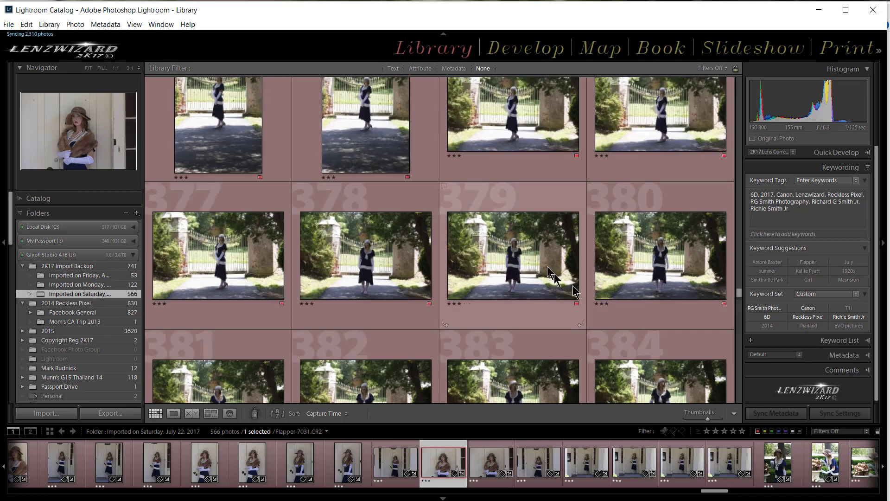
scroll(450, 234, "up", 15)
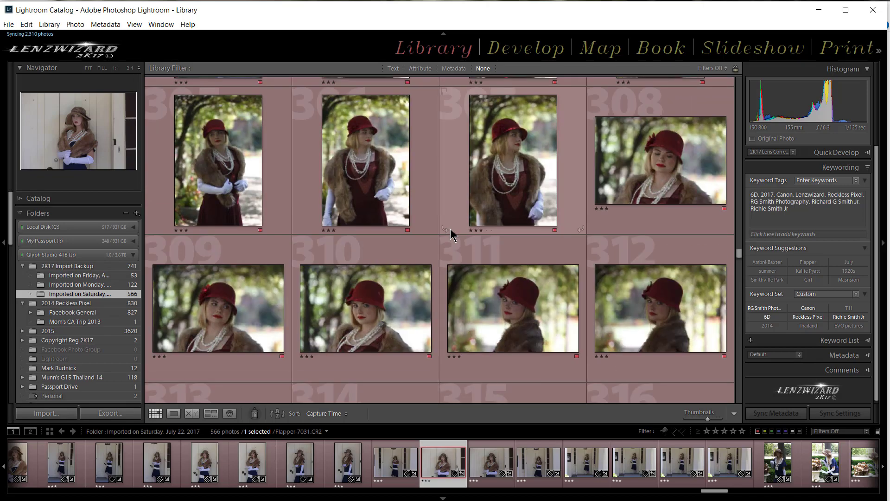
scroll(447, 227, "up", 10)
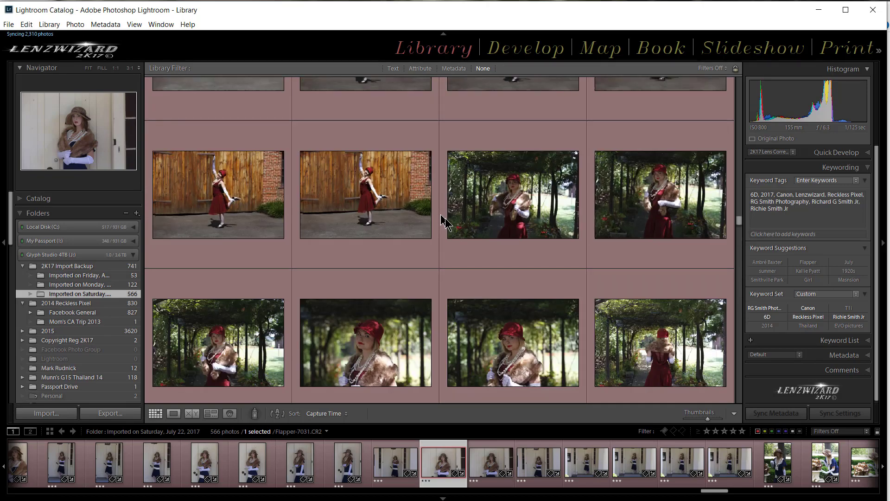
scroll(443, 220, "up", 10)
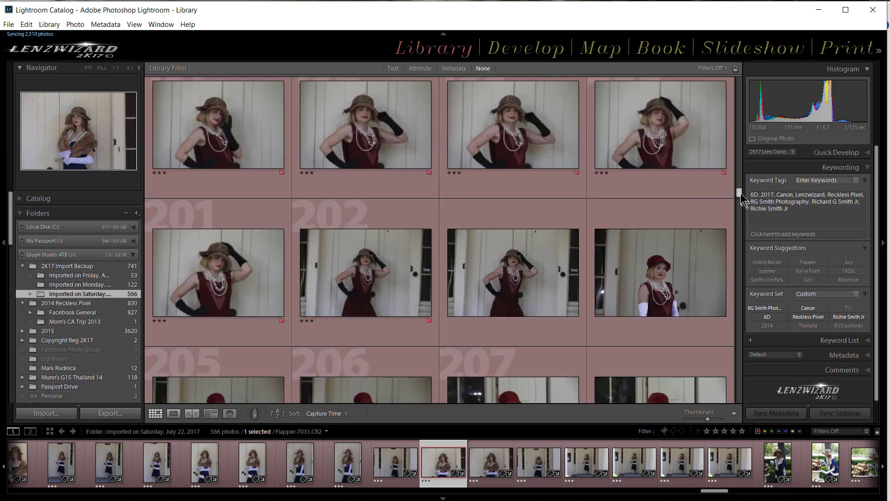
left_click_drag(742, 199, 741, 86)
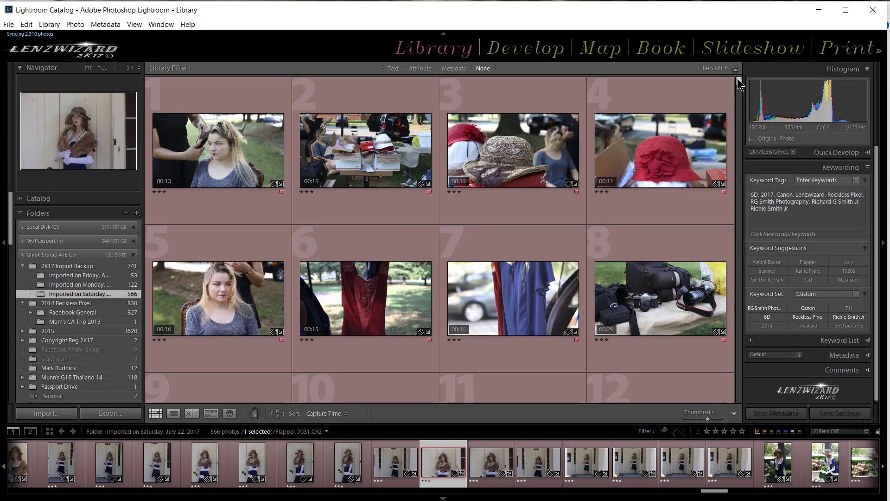
scroll(428, 290, "down", 2)
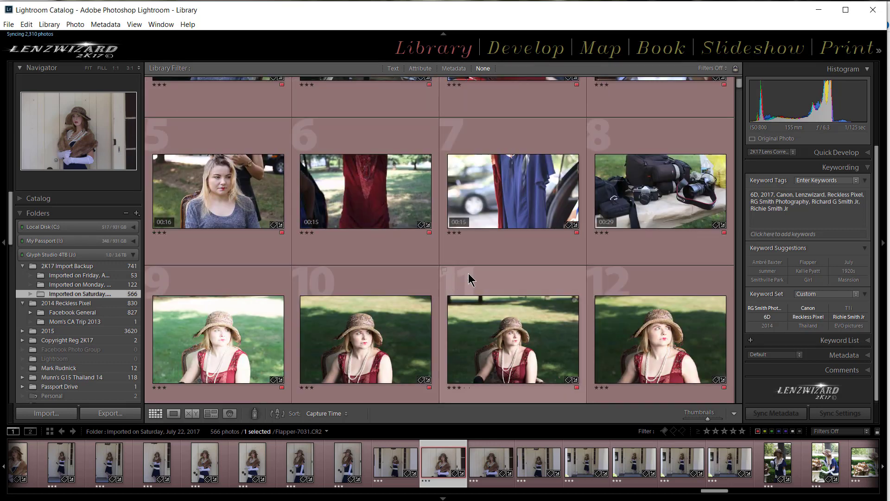
left_click(247, 279)
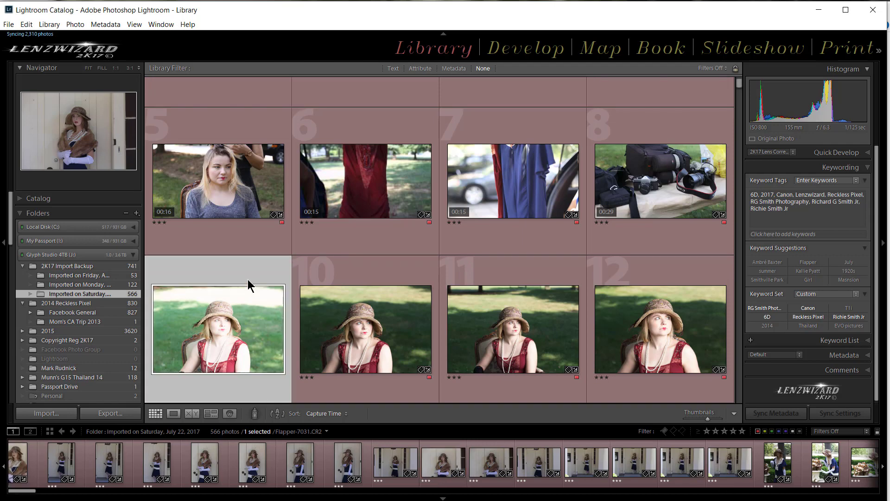
key("ctrl+a")
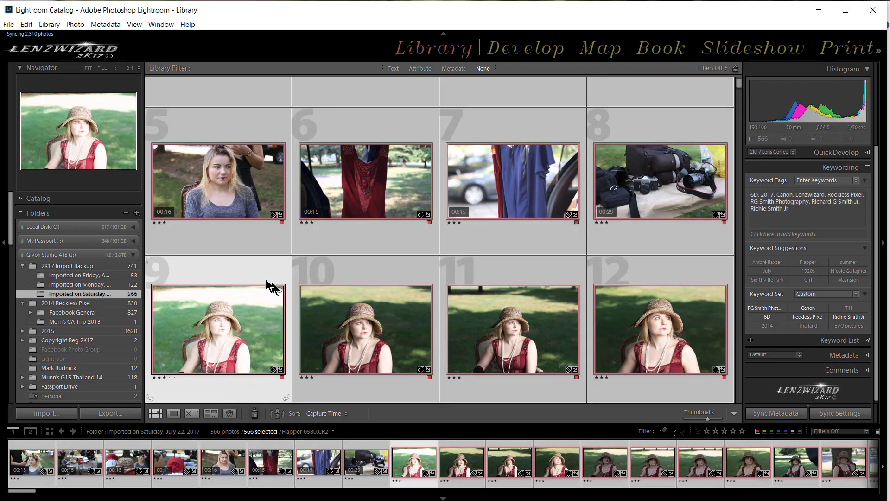
Remove the eight video clips numbered 1 to 8 at the start of the folder from the selection.
left_click(231, 247, "ctrl")
left_click(320, 244, "ctrl")
left_click(504, 252, "ctrl")
left_click(624, 252, "ctrl")
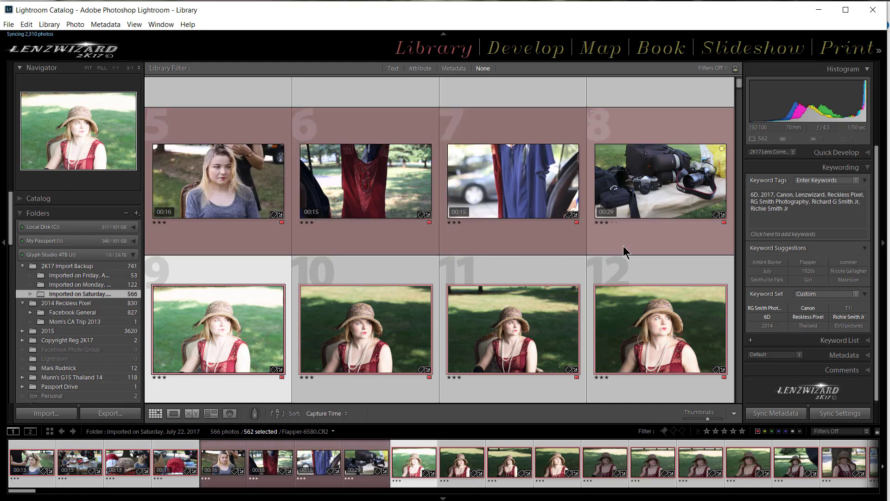
scroll(624, 251, "up", 3)
left_click(626, 214, "ctrl")
left_click(492, 213, "ctrl")
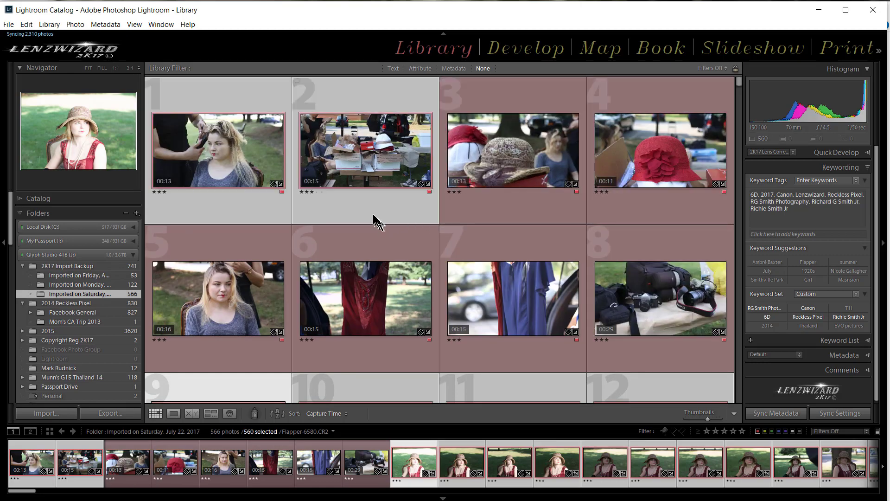
left_click(374, 219, "ctrl")
left_click(237, 218, "ctrl")
Remove the six video clips numbered 315 to 320 from the selection.
scroll(341, 224, "down", 10)
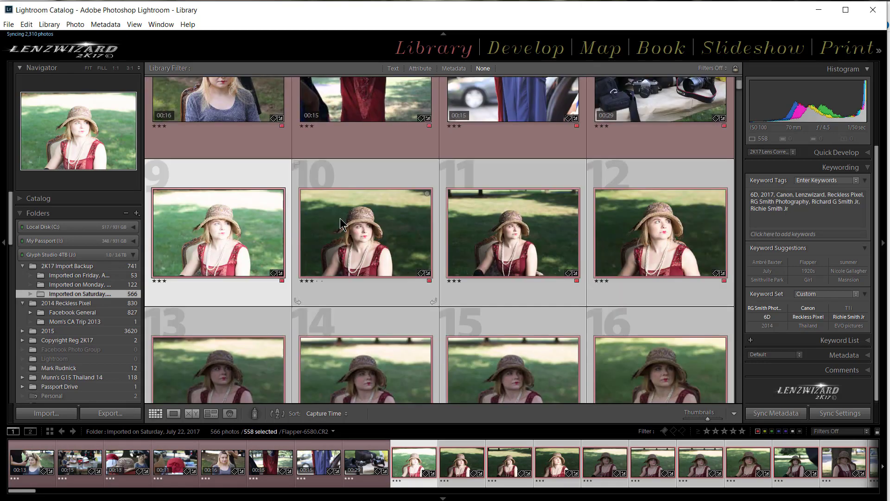
scroll(341, 225, "down", 10)
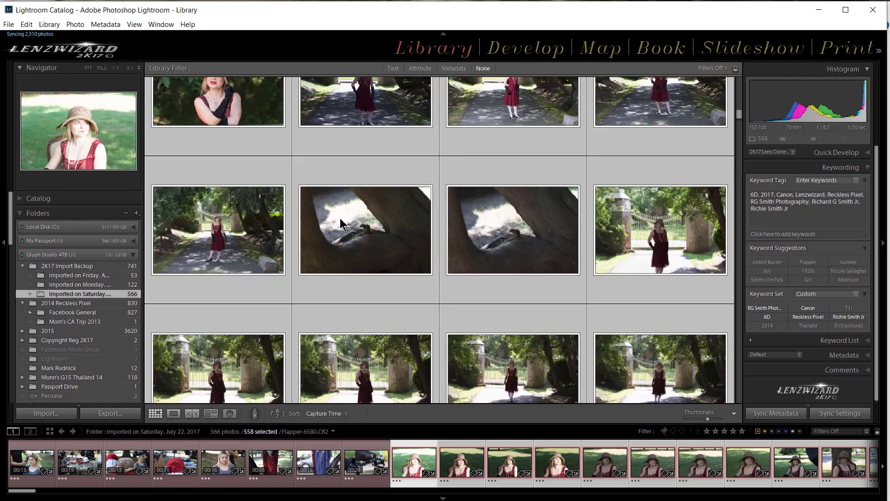
scroll(341, 225, "down", 10)
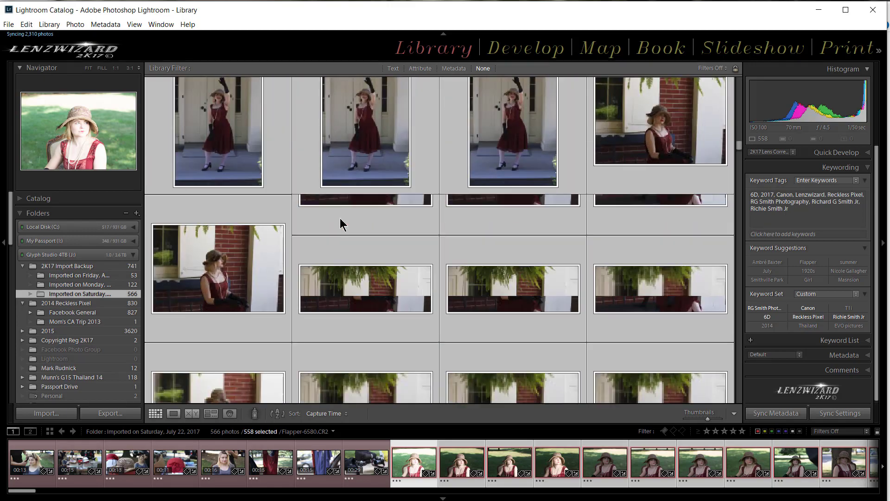
scroll(342, 224, "down", 10)
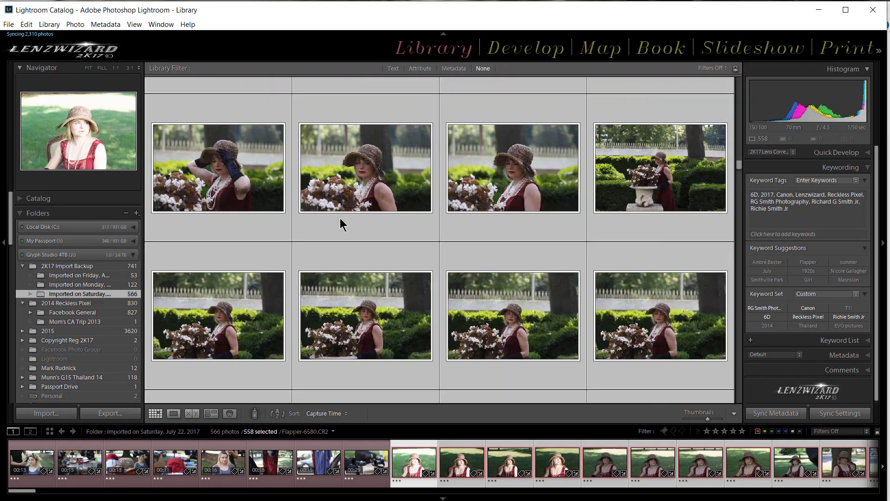
scroll(341, 224, "down", 10)
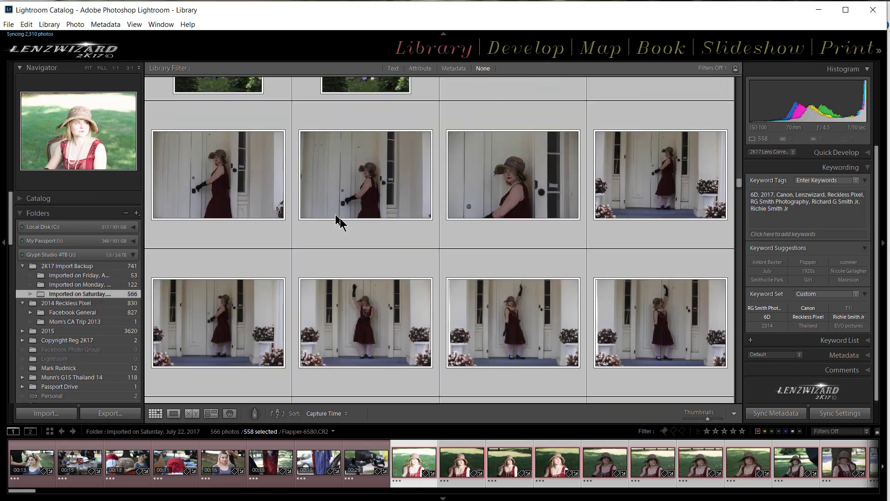
scroll(341, 224, "down", 10)
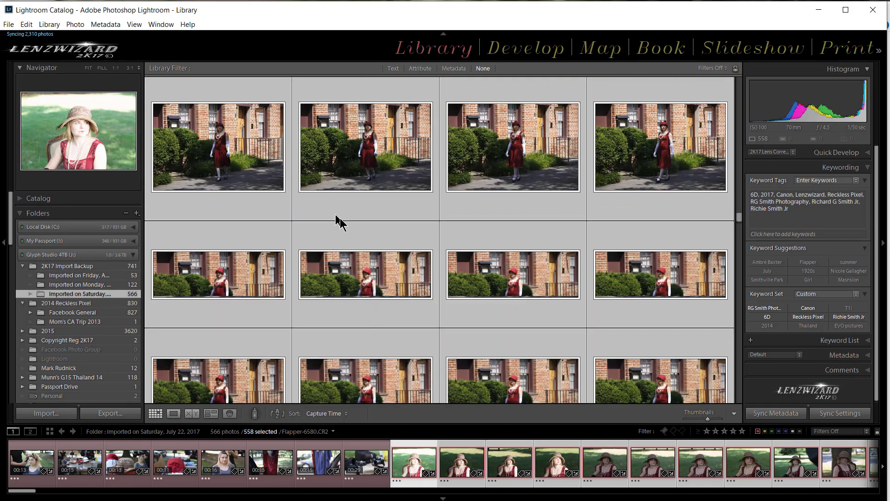
scroll(341, 224, "down", 10)
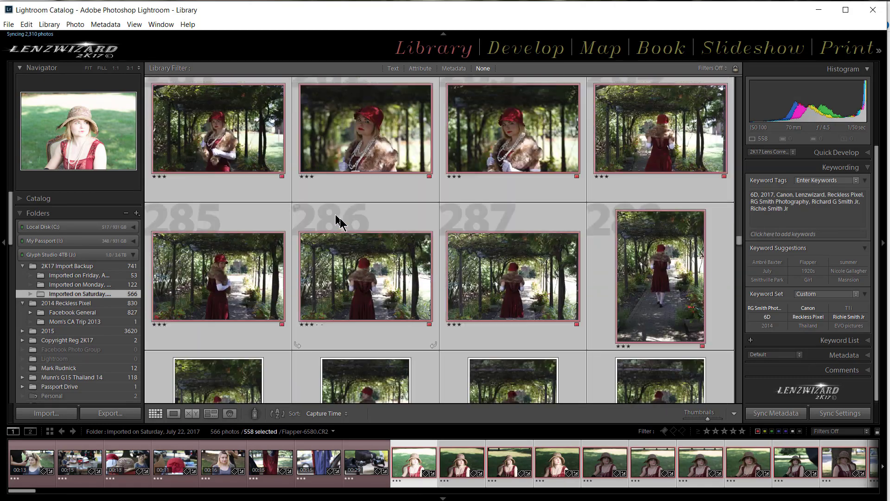
scroll(341, 223, "up", 8)
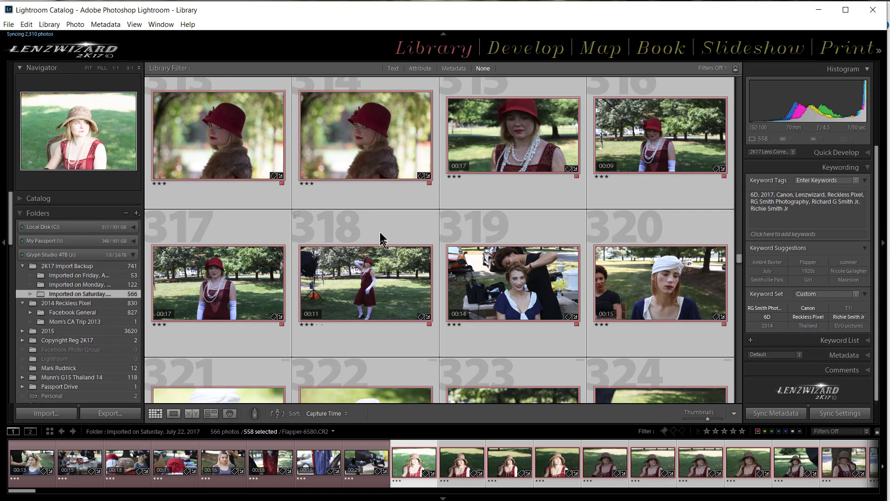
left_click(513, 135, "ctrl")
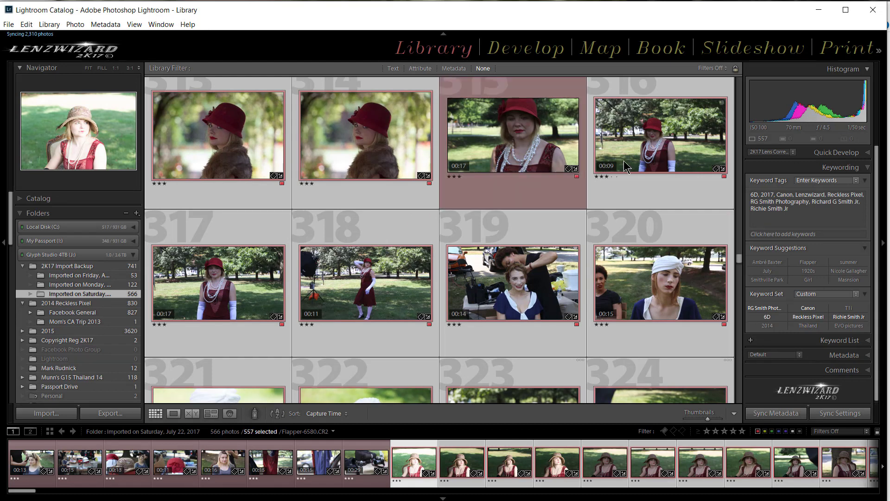
left_click(627, 167, "ctrl")
left_click(209, 288, "ctrl")
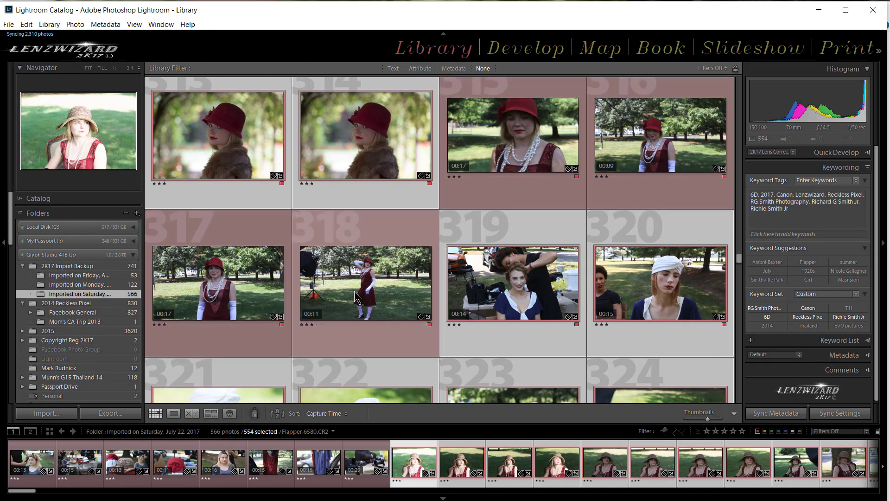
left_click(355, 296, "ctrl")
left_click(540, 287, "ctrl")
left_click(640, 292, "ctrl")
scroll(637, 287, "down", 2)
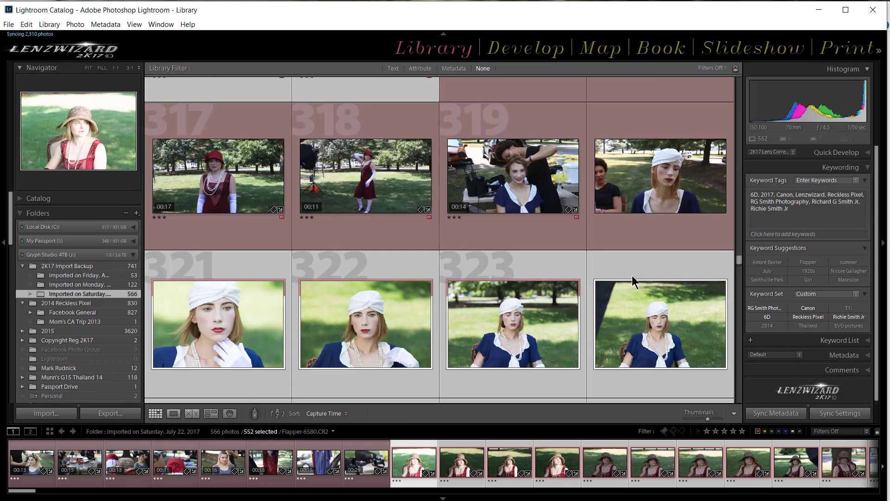
Remove the already exported photo 460, Flapper-7031, from the selection and keep photo 461 selected.
scroll(452, 333, "down", 10)
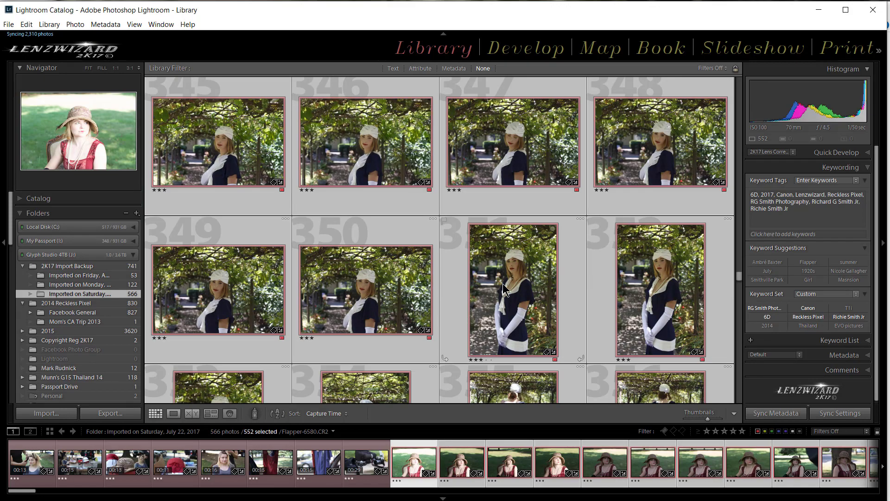
scroll(453, 332, "down", 10)
scroll(503, 285, "down", 10)
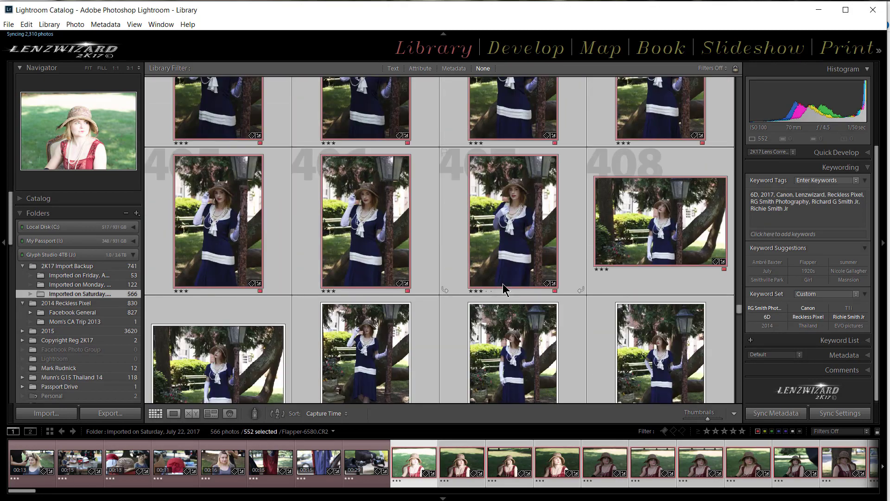
scroll(503, 290, "down", 3)
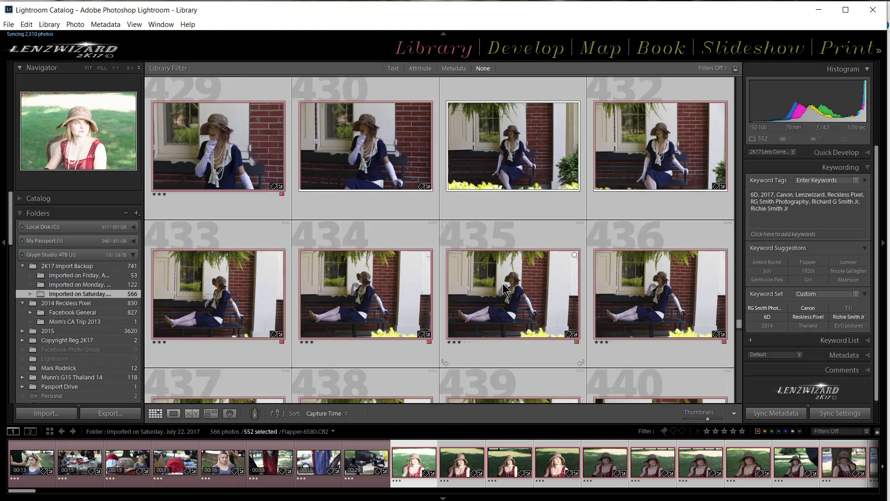
scroll(503, 290, "down", 3)
scroll(503, 289, "up", 10)
scroll(504, 288, "up", 2)
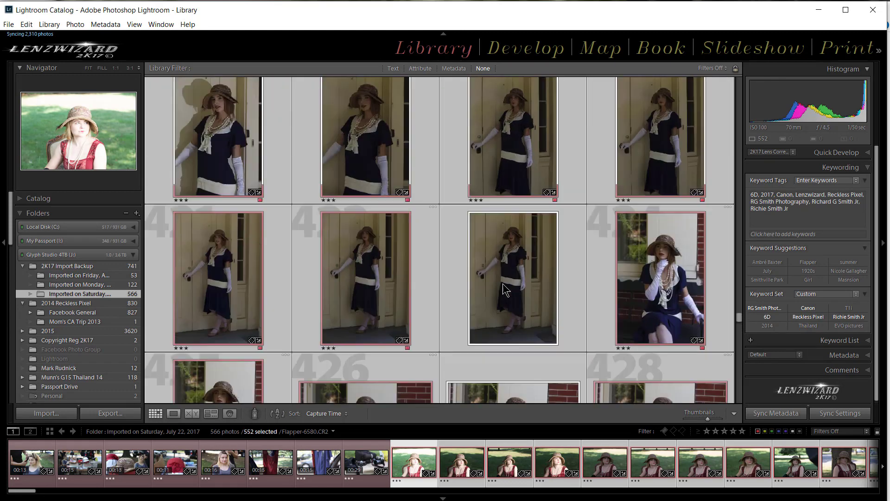
scroll(504, 289, "down", 1)
scroll(504, 290, "up", 1)
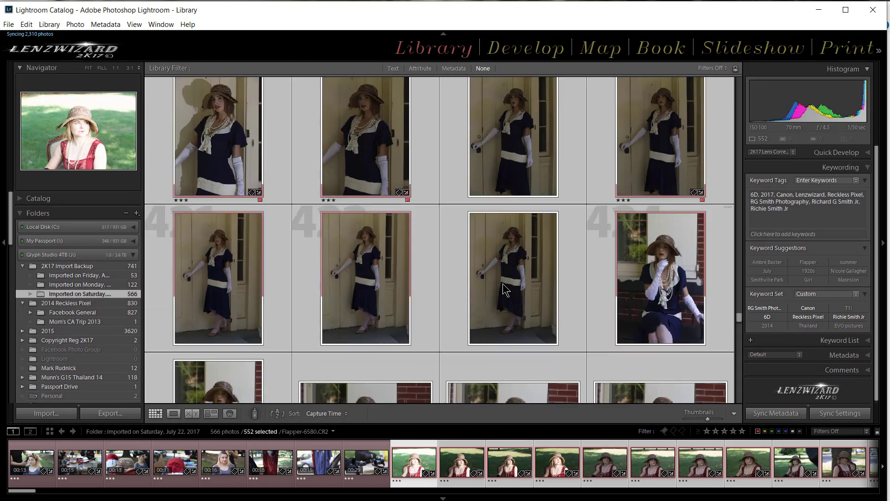
scroll(504, 289, "down", 3)
scroll(504, 290, "down", 5)
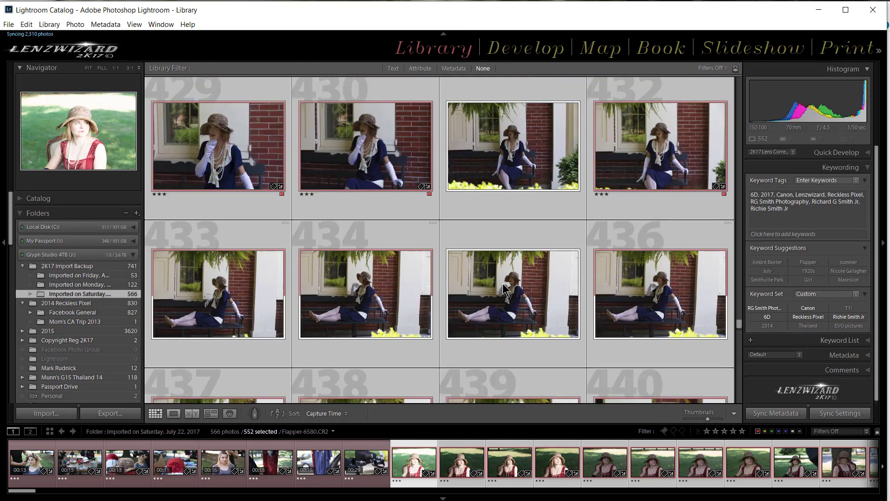
scroll(504, 290, "down", 3)
scroll(505, 290, "down", 4)
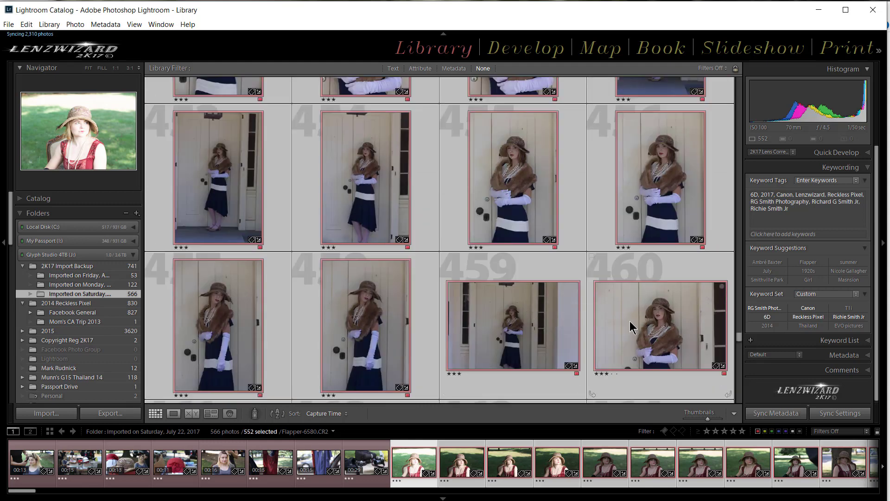
left_click(630, 327, "ctrl")
scroll(631, 328, "down", 2)
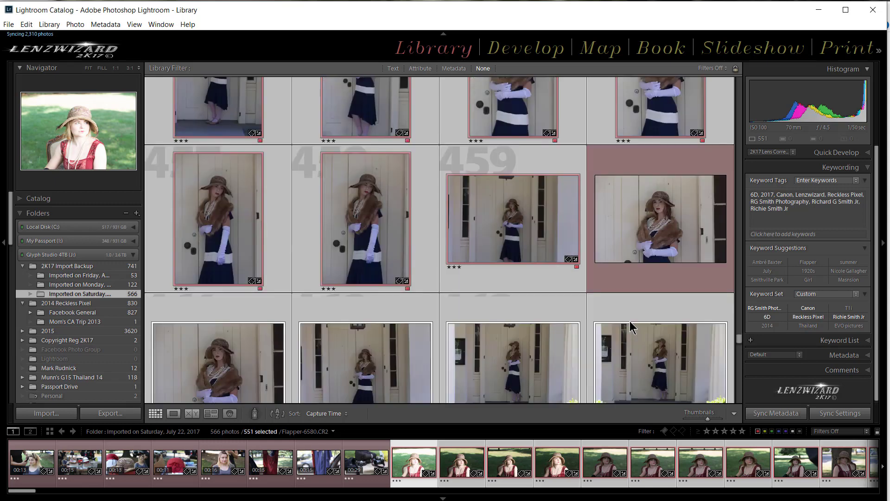
scroll(632, 324, "down", 2)
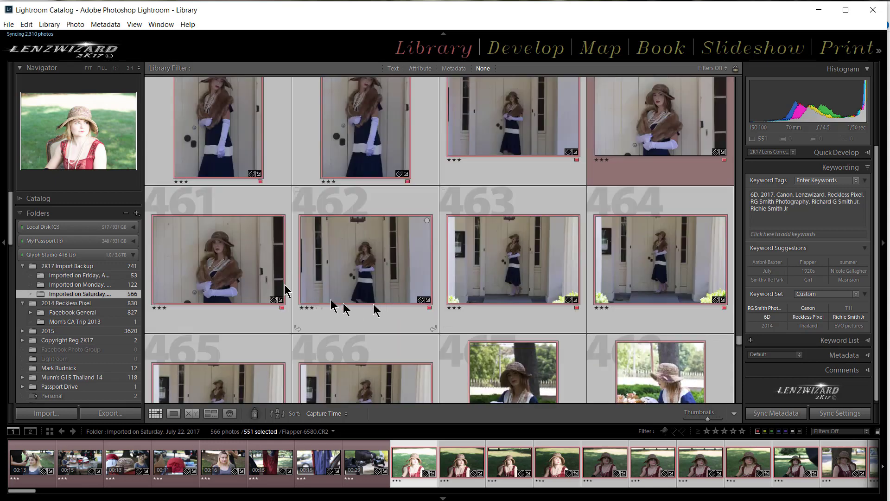
left_click(236, 272, "ctrl")
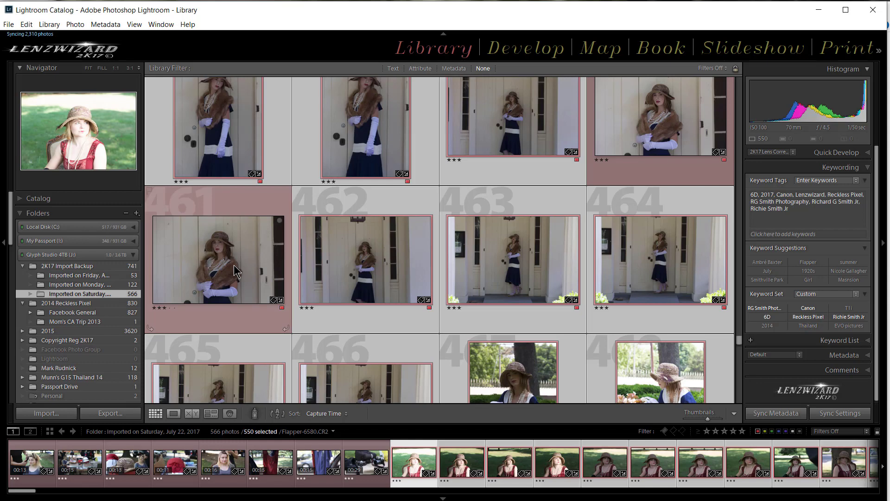
left_click(236, 271, "ctrl")
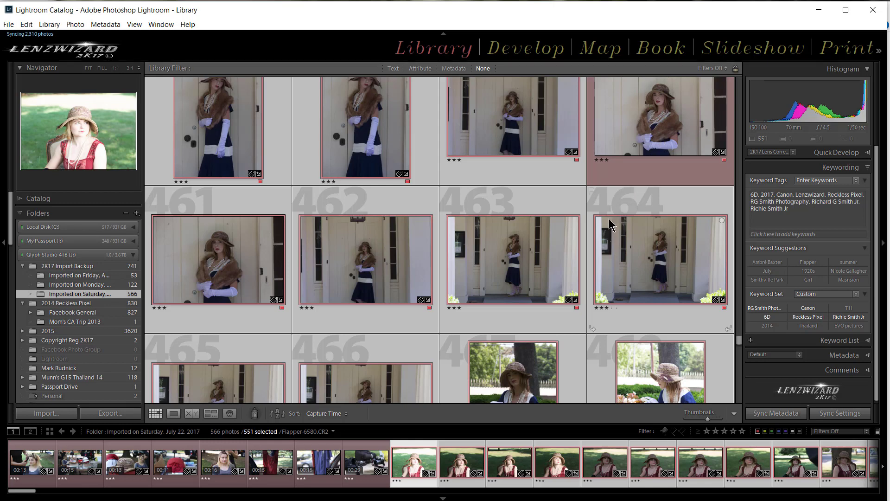
Export the selected photos with the Copyright 2K17 user preset to the Copyright Ready for Zip folder.
key("ctrl+shift+e")
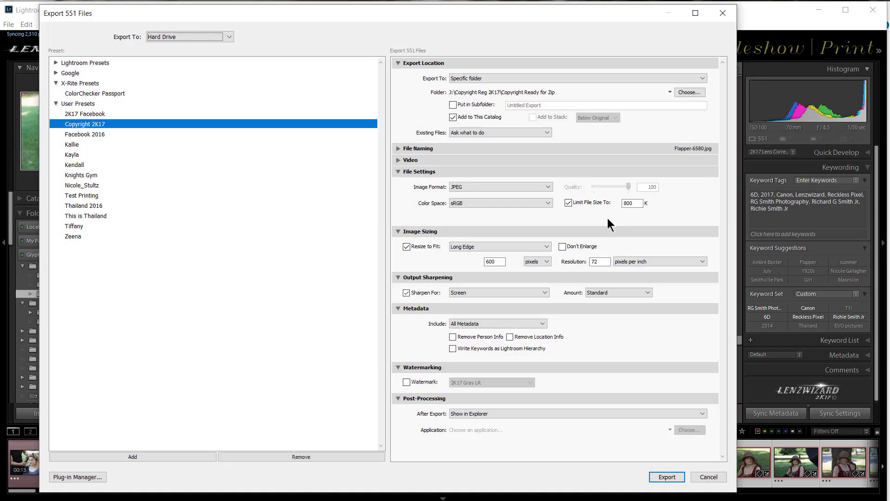
left_click(77, 124)
left_click(78, 125)
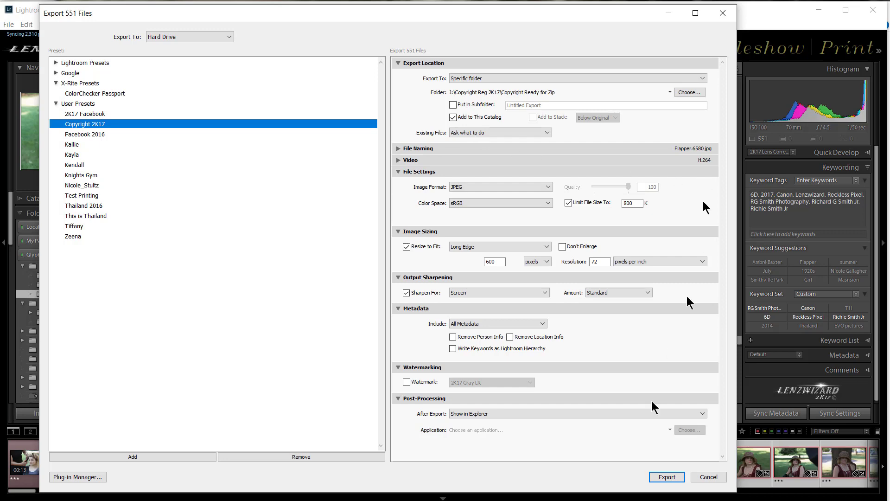
left_click(669, 477)
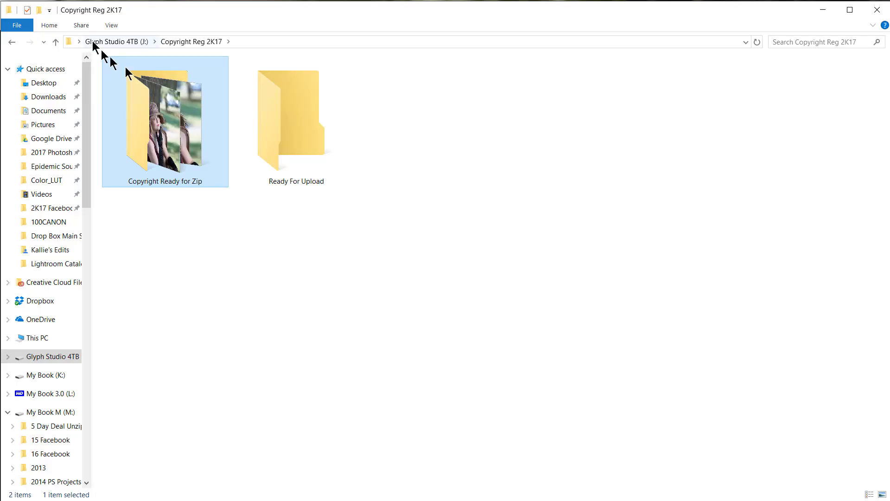
Examine the exported photos in the Copyright Ready for Zip folder and check the folder's total size in its properties.
double_click(171, 135)
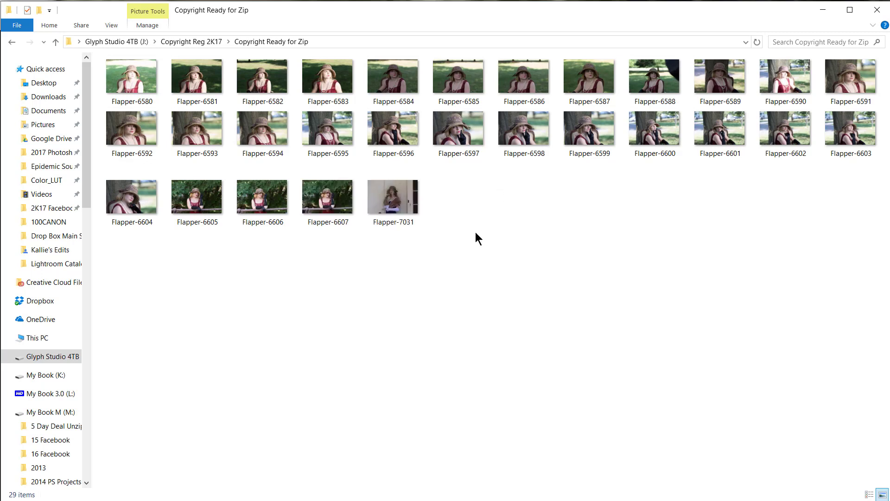
key("BackSpace")
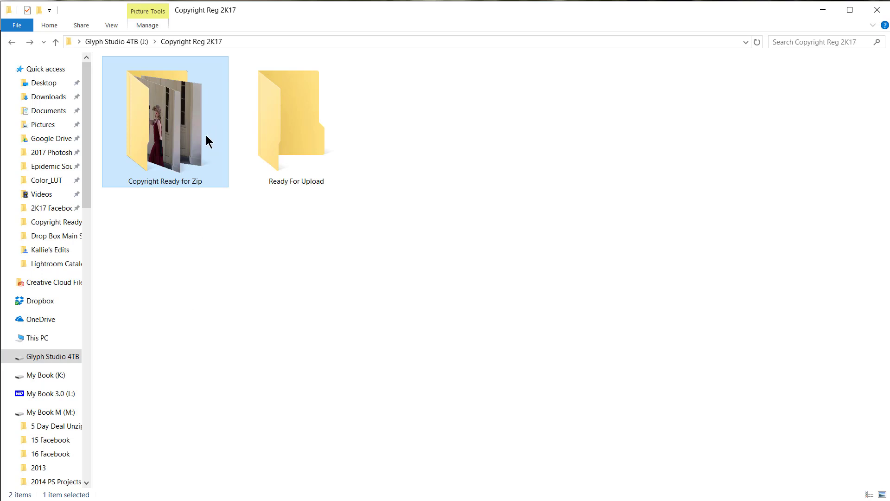
right_click(179, 149)
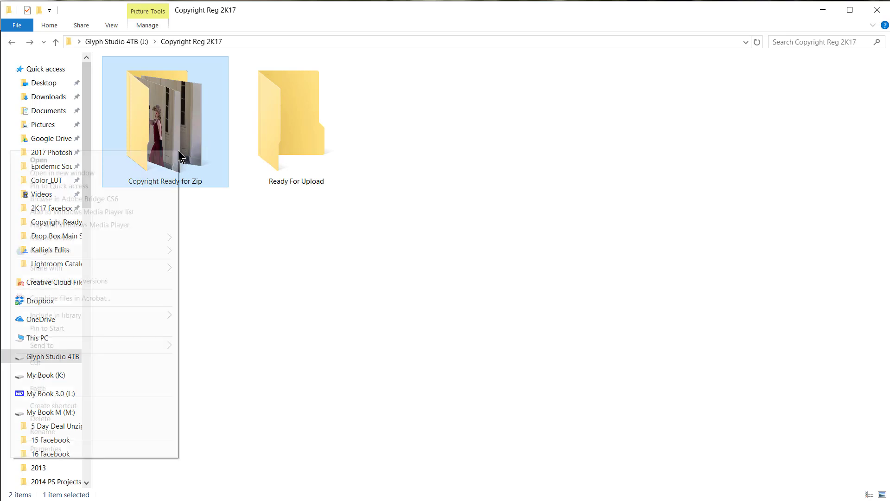
left_click(127, 449)
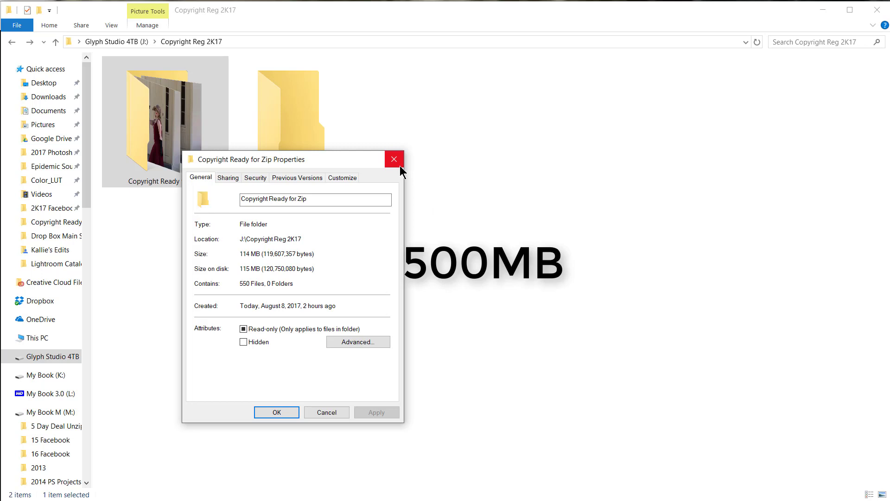
left_click(455, 160)
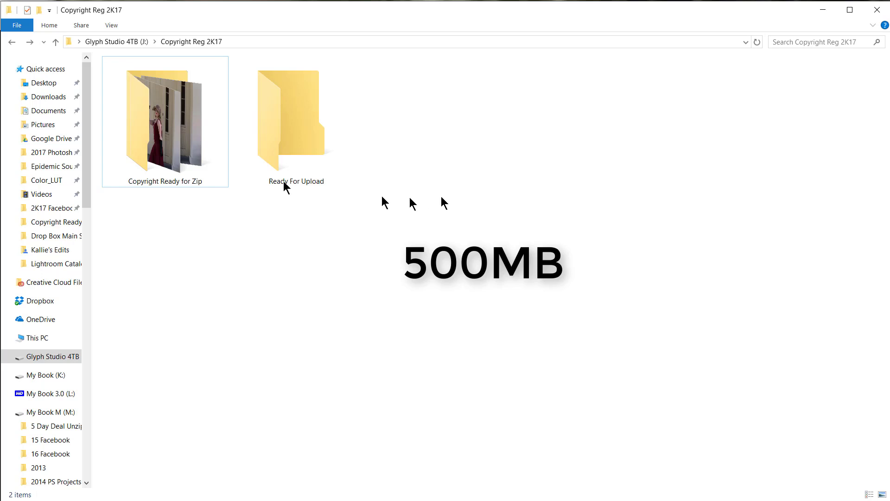
Compress the Copyright Ready for Zip folder into a zip archive and name the archive Models_2K17.
right_click(182, 150)
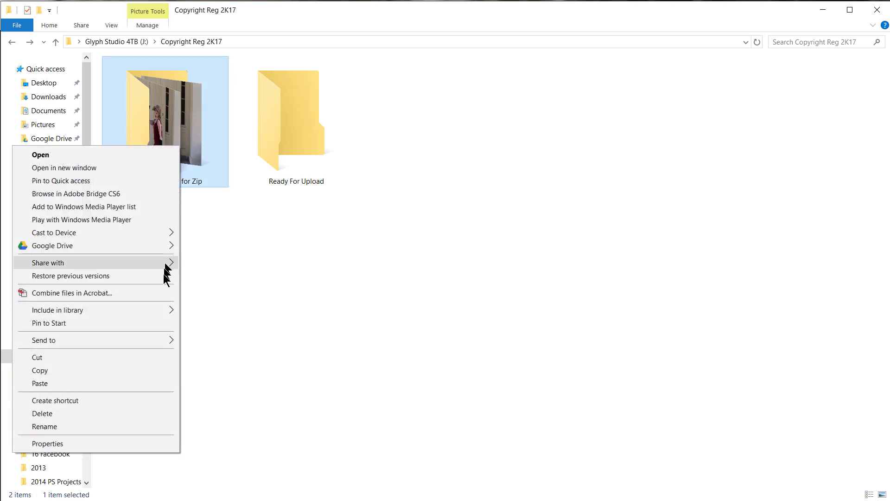
mouse_move(155, 335)
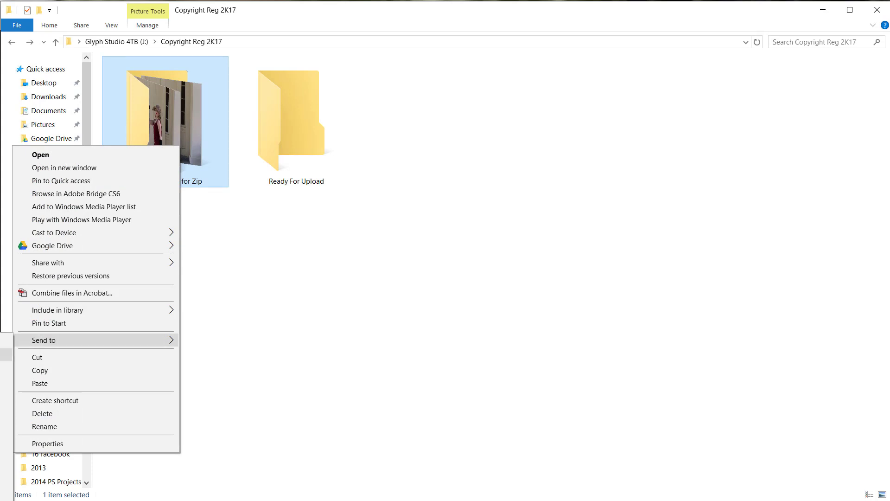
left_click(4, 355)
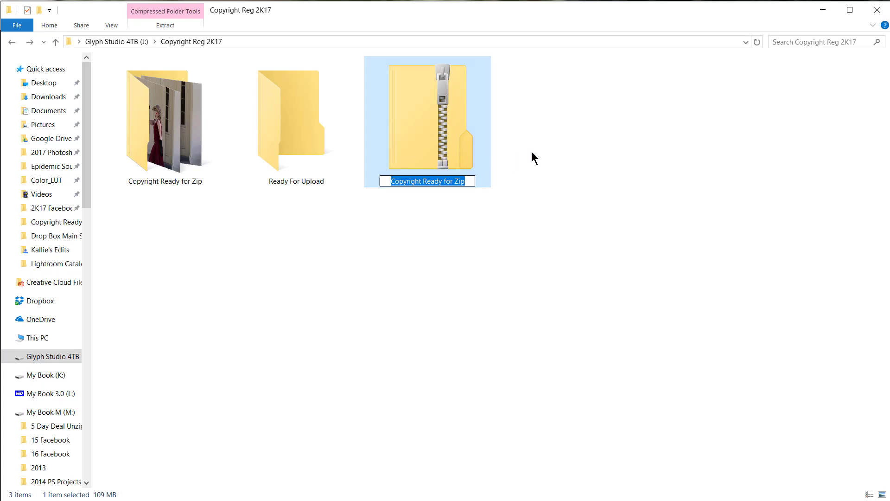
type("Models_20")
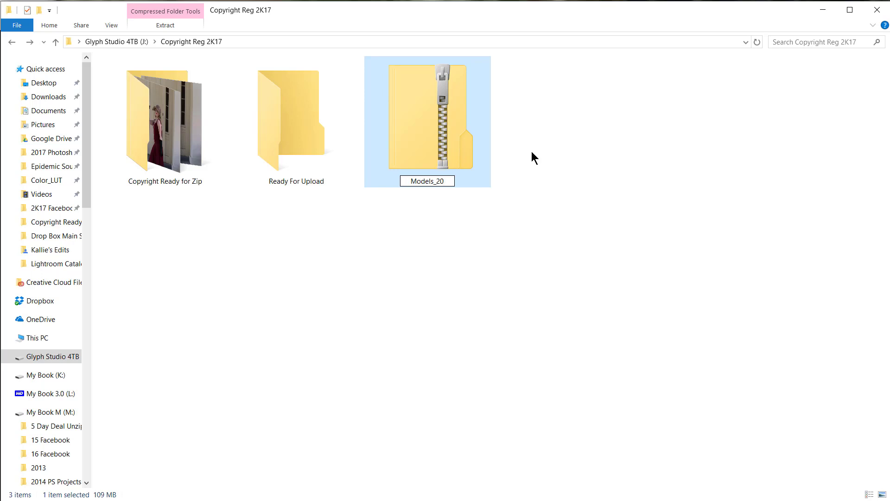
key("BackSpace")
type("K17")
key("Return")
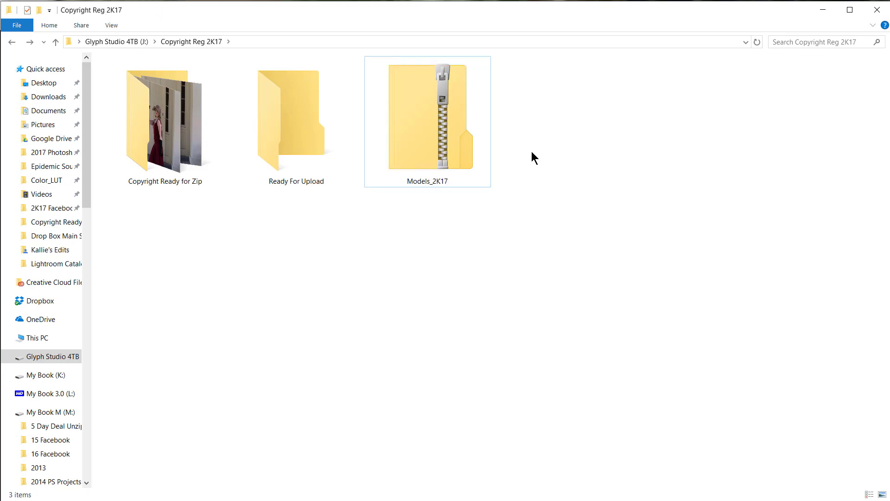
Move the Models_2K17 zip archive into the Ready For Upload folder and open that folder to check it.
left_click_drag(428, 148, 310, 159)
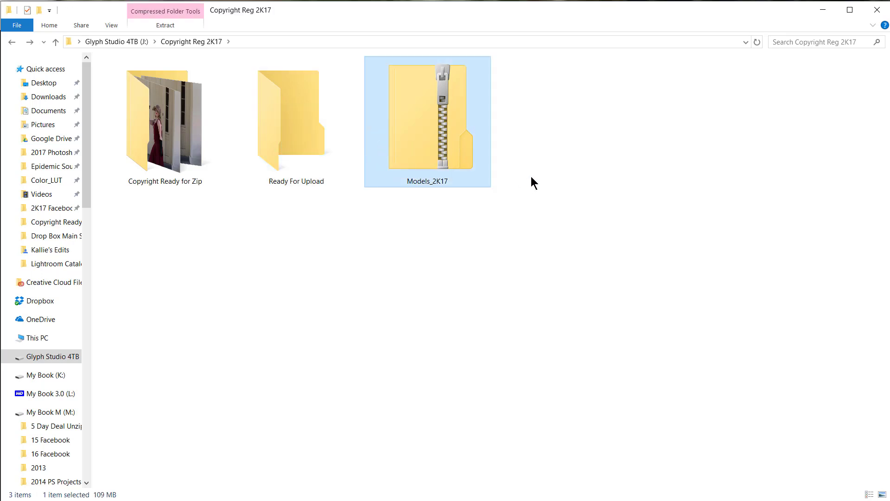
double_click(269, 139)
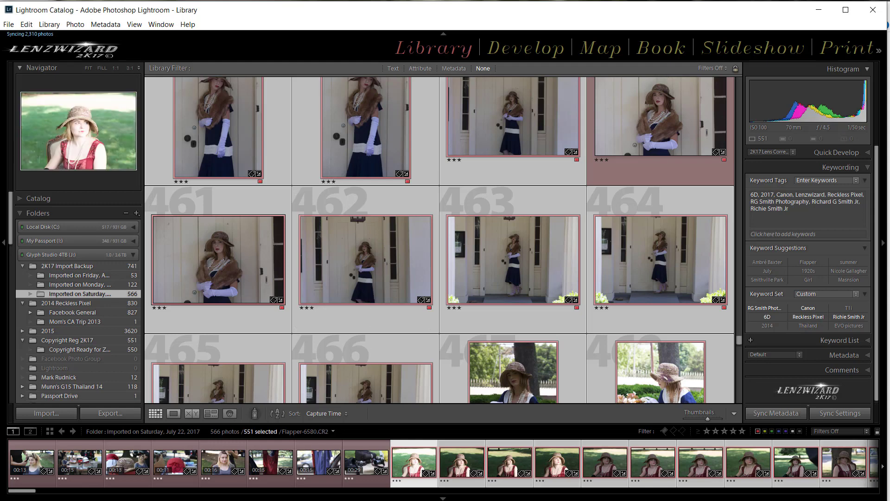
key("alt+Tab")
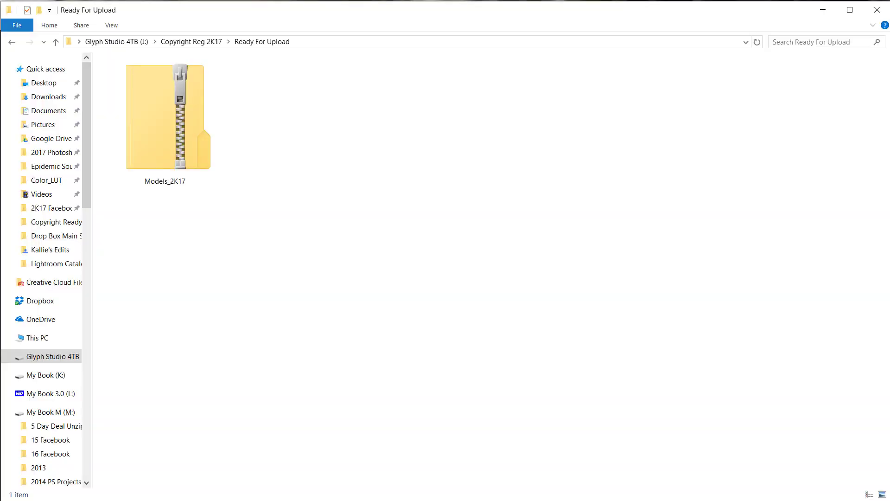